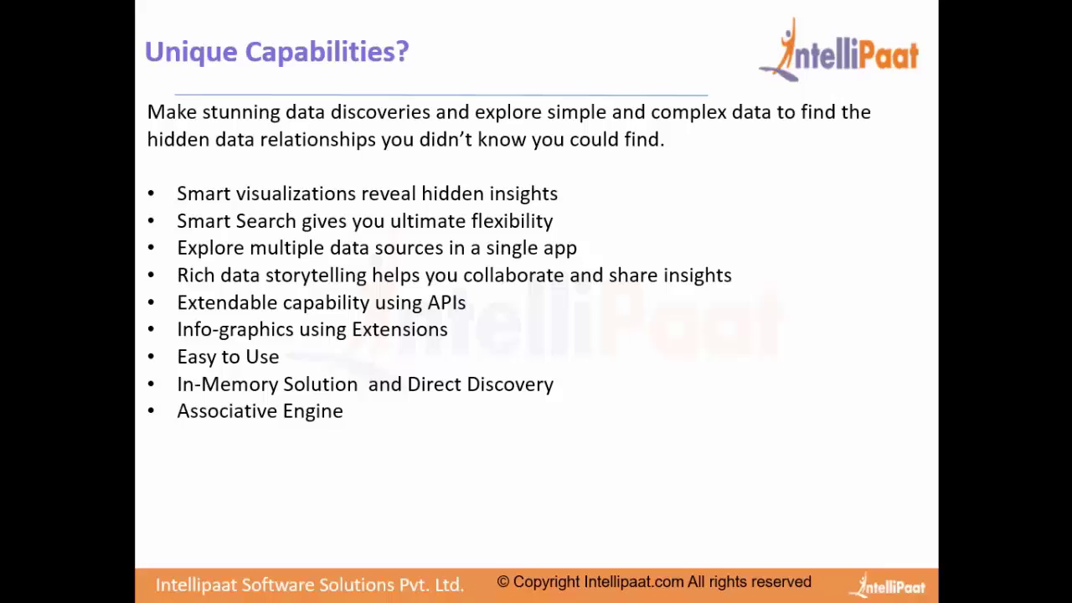
pyautogui.press('Right')
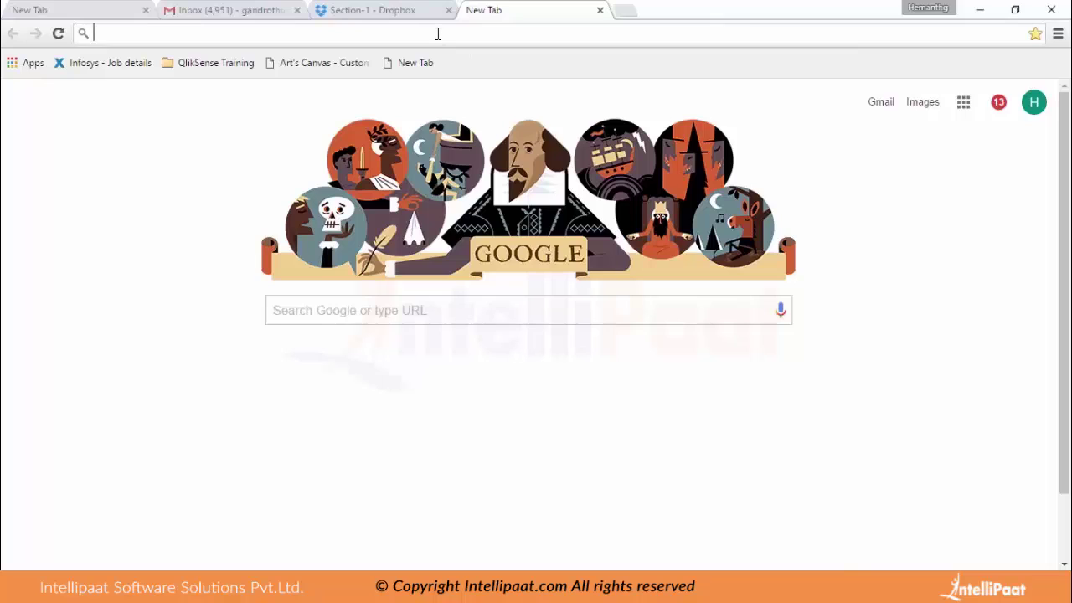
pyautogui.write('http://localhost:4848/hub')
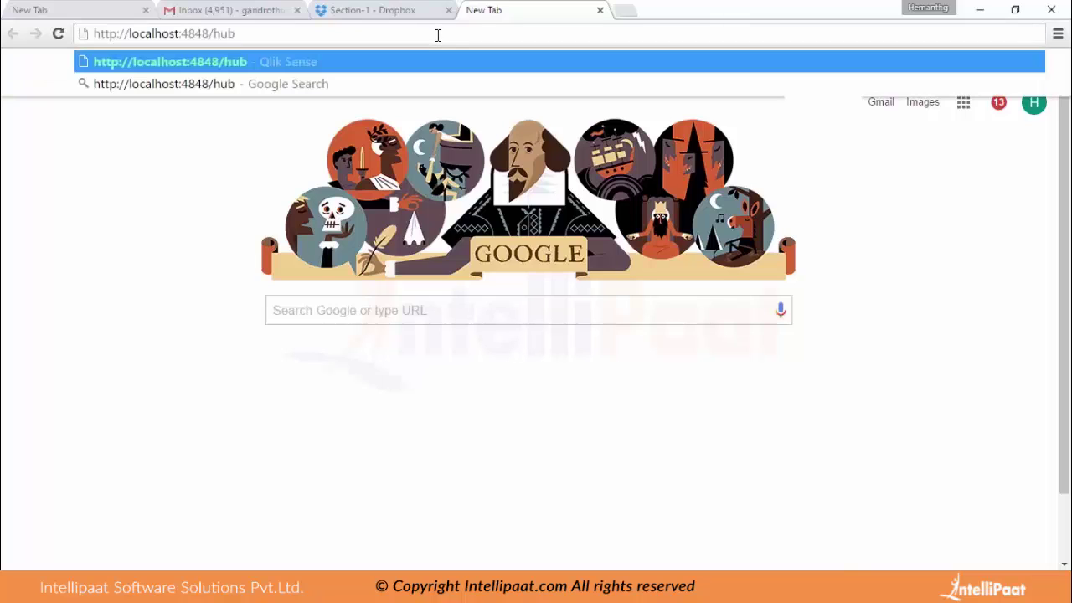
pyautogui.press('Return')
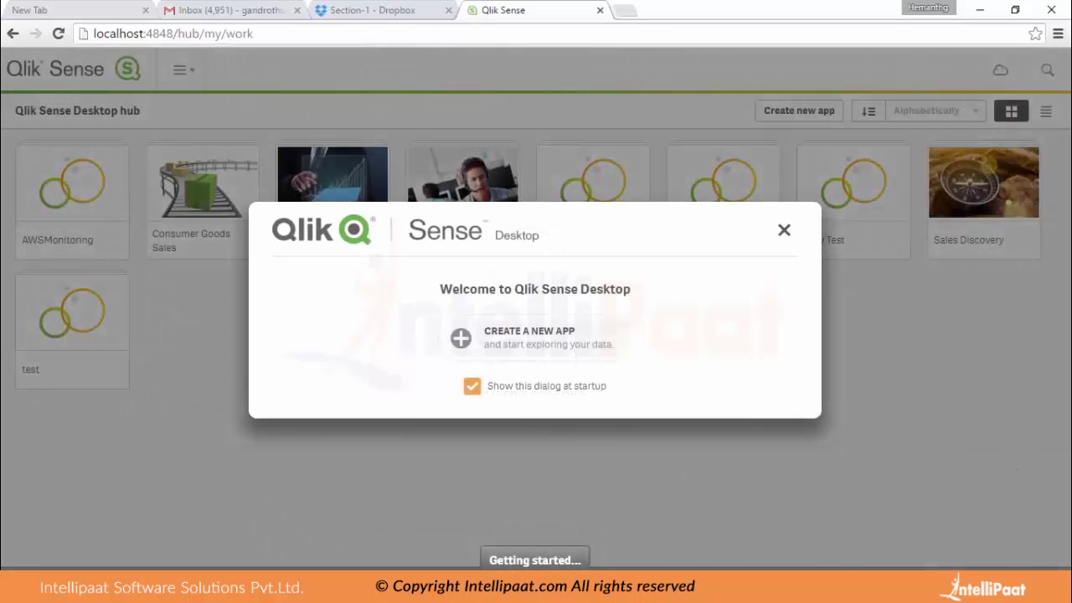
pyautogui.click(784, 232)
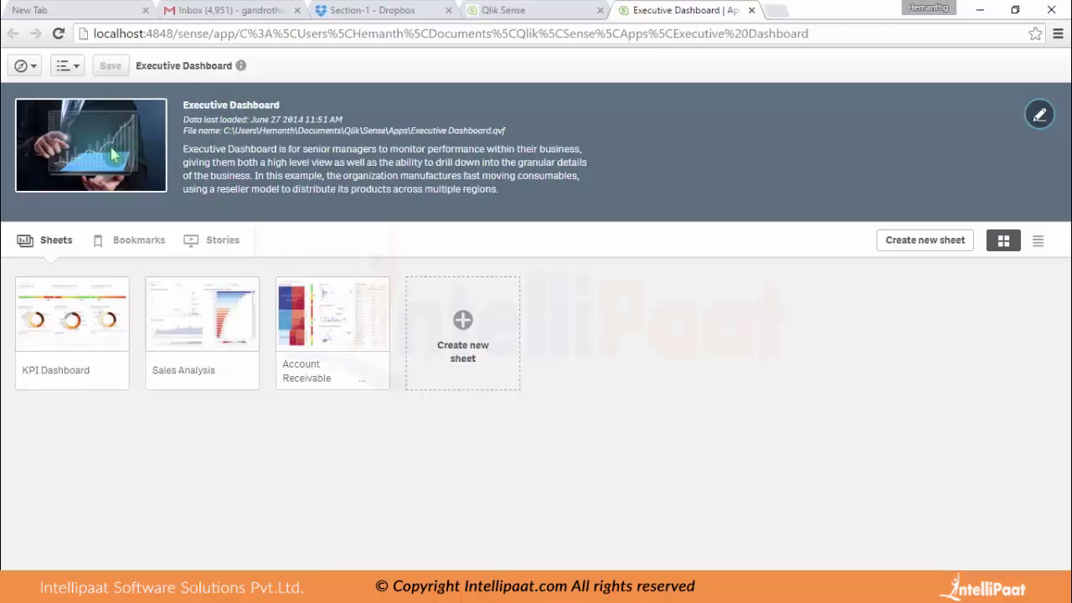
# Check the app's editable title and description, and look through its bookmarks, stories and sheets
pyautogui.click(1041, 117)
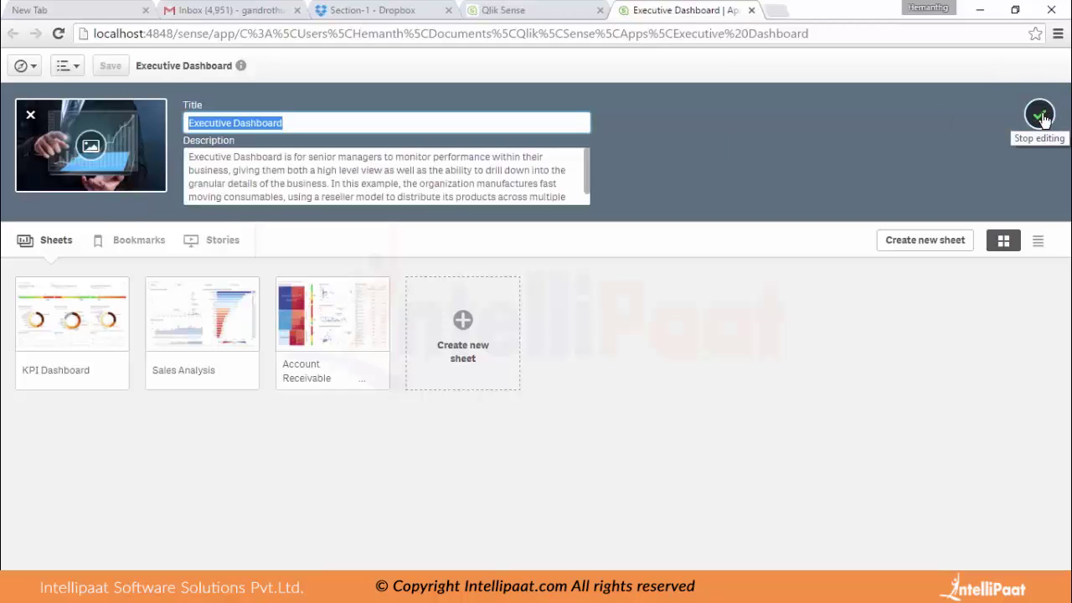
pyautogui.click(1039, 115)
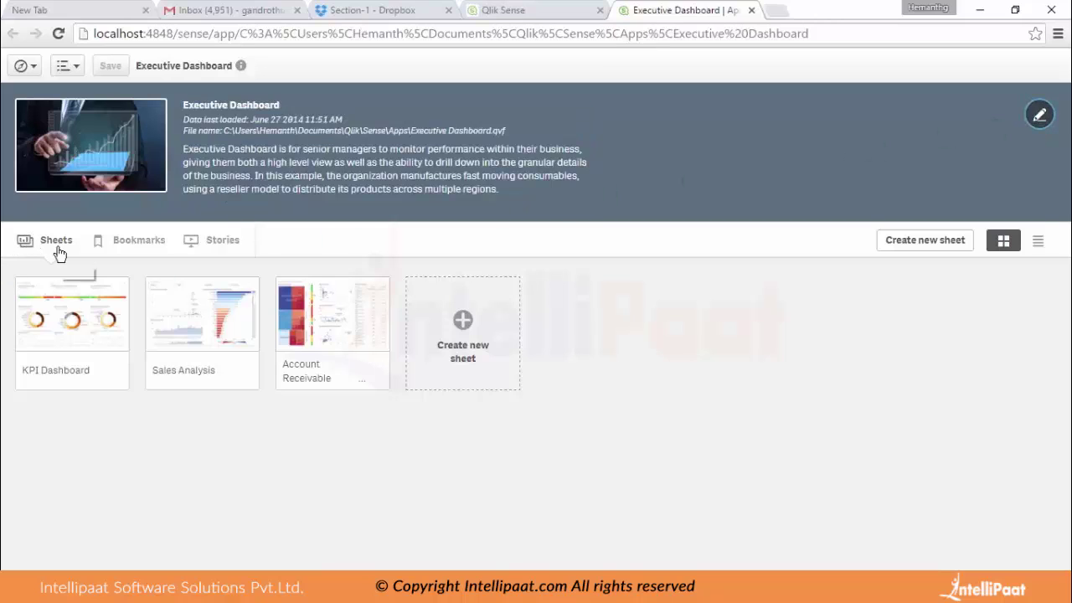
pyautogui.click(139, 240)
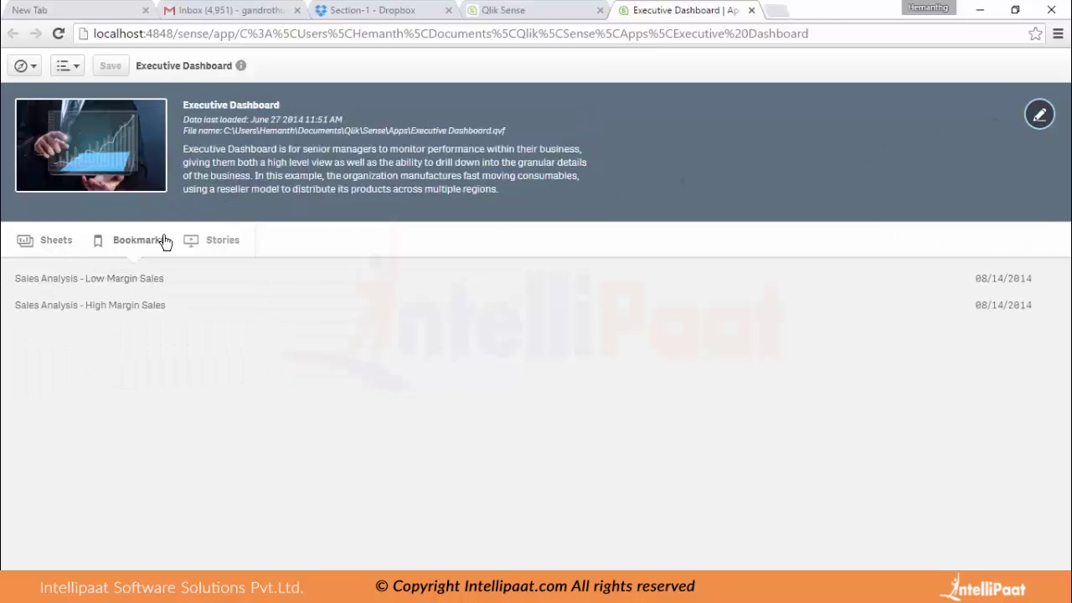
pyautogui.click(219, 242)
pyautogui.click(24, 244)
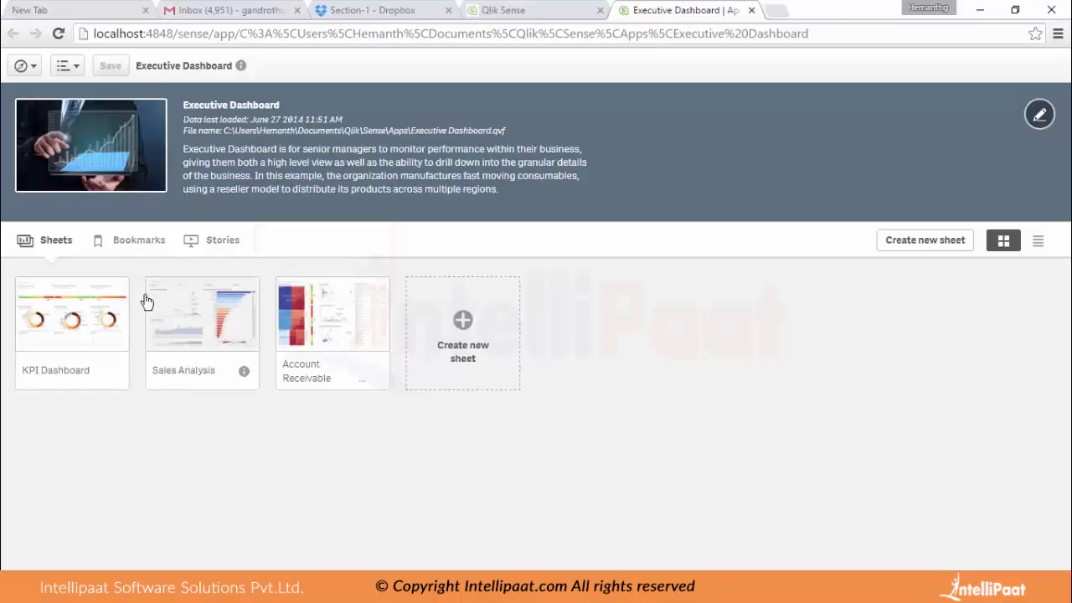
pyautogui.click(117, 242)
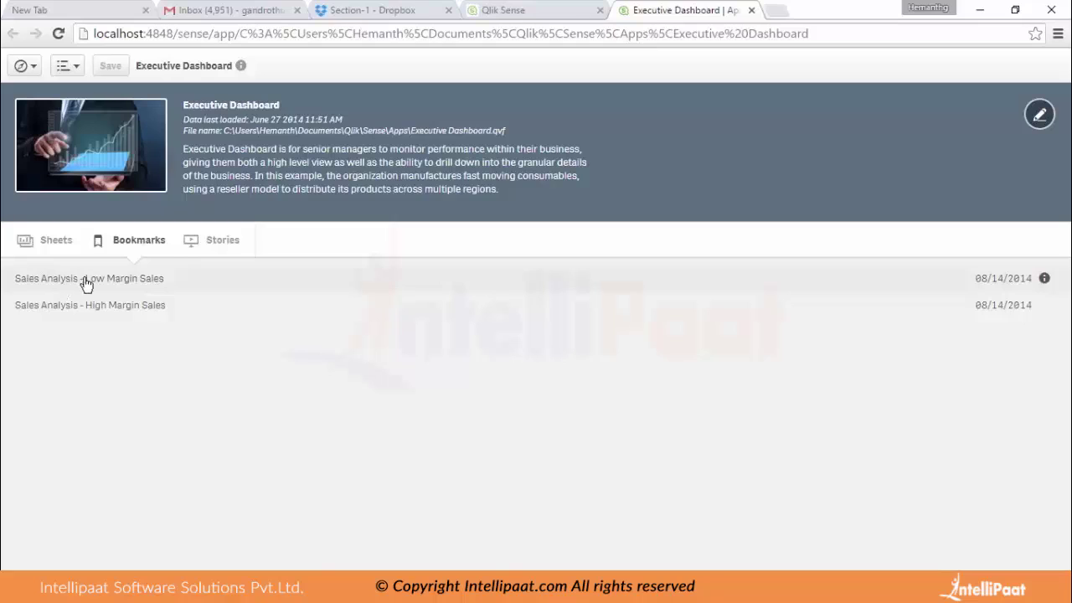
pyautogui.click(201, 247)
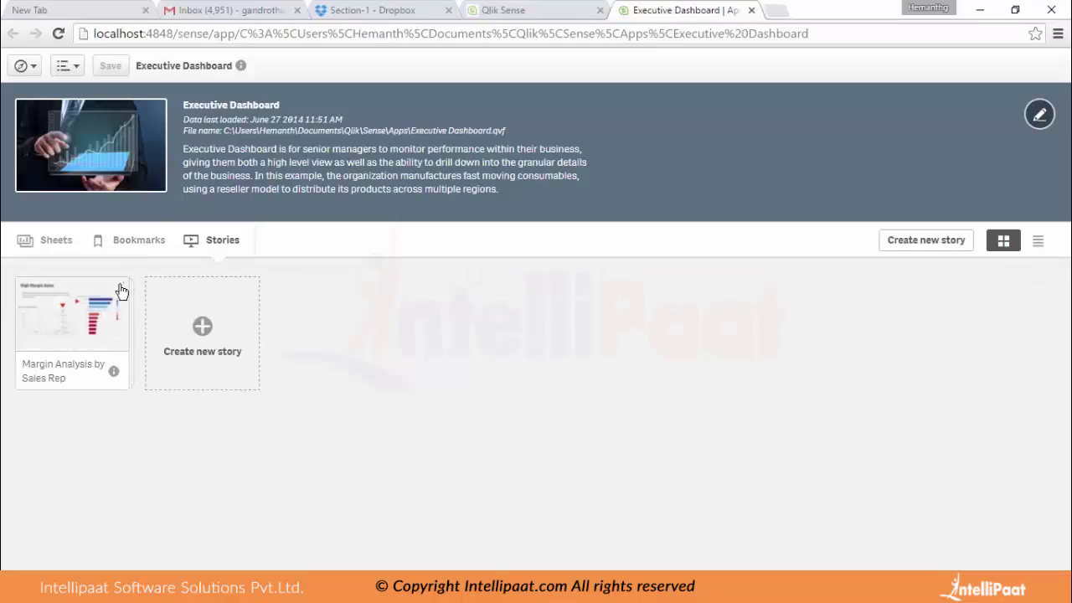
pyautogui.click(41, 245)
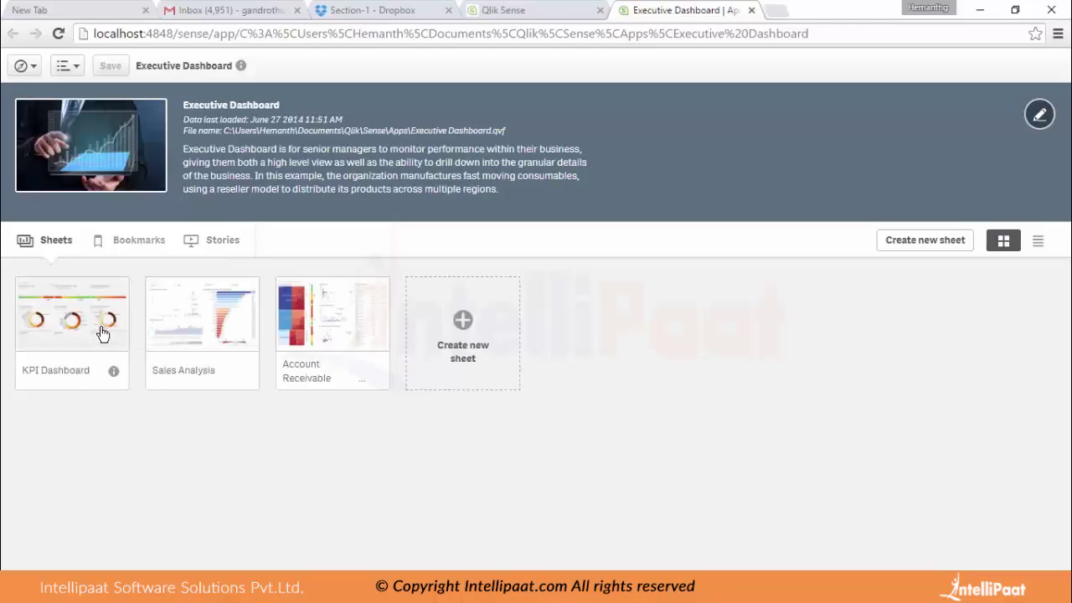
# Open the KPI Dashboard sheet and bring up the exploration settings of its Revenue by Products chart
pyautogui.click(101, 334)
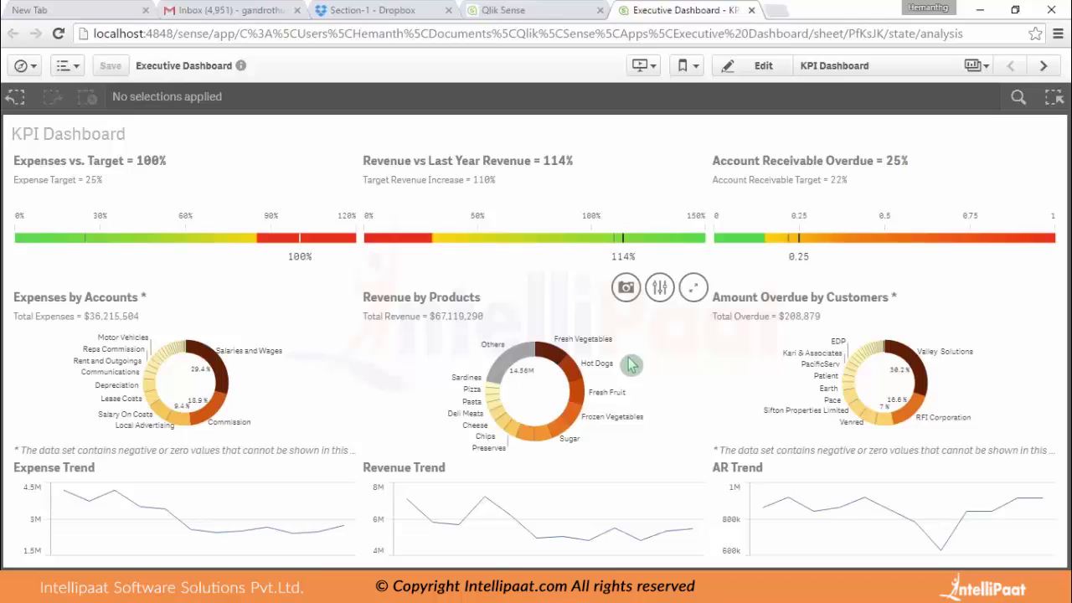
pyautogui.click(660, 288)
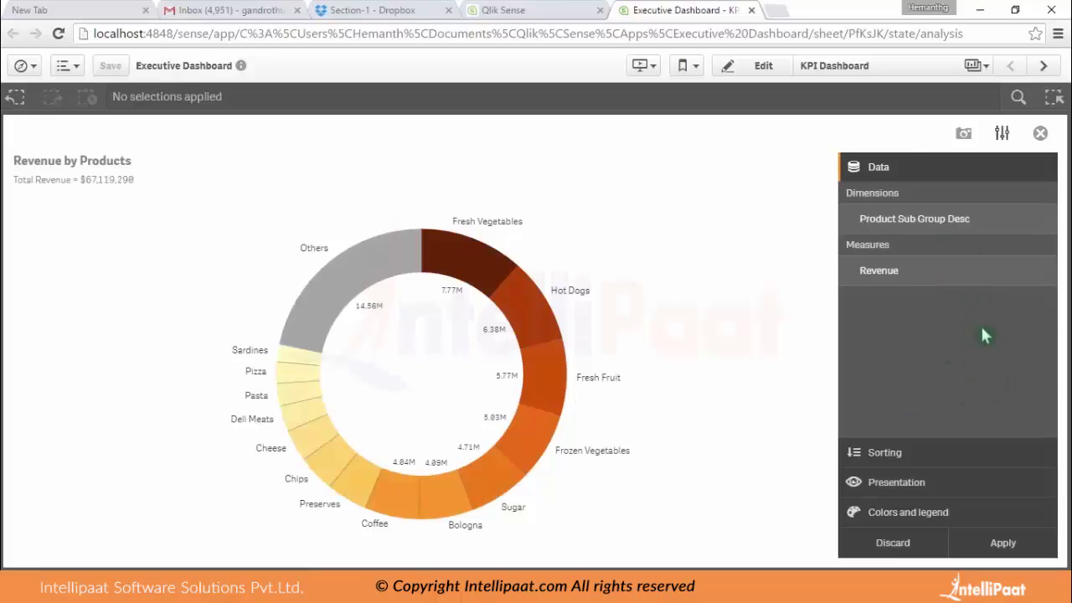
# Try the pie shape and the Share and None value labels on Revenue by Products, then apply Donut with Values
pyautogui.click(896, 483)
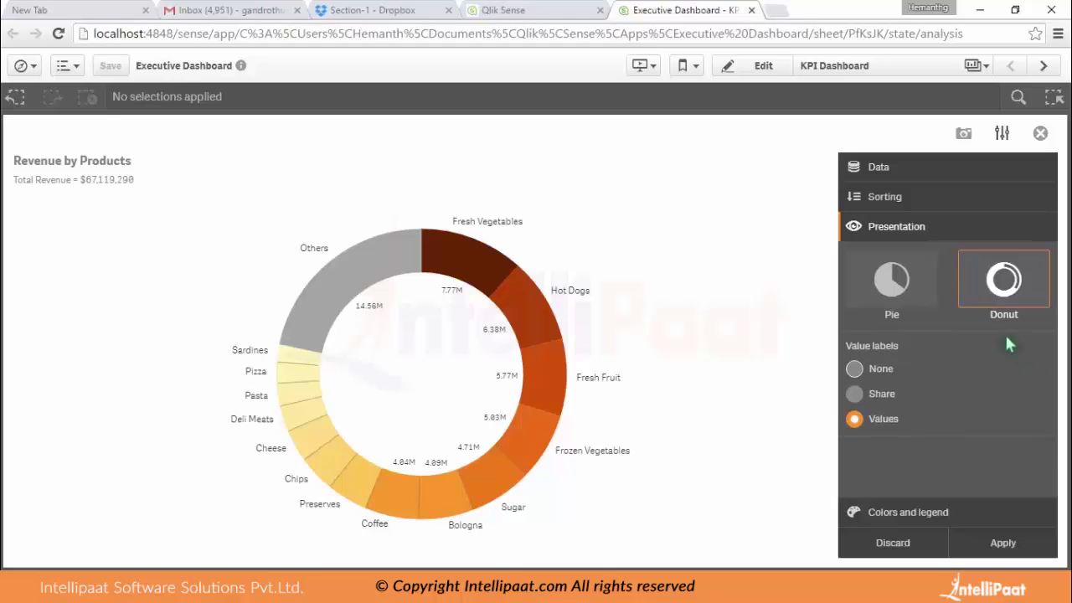
pyautogui.click(910, 303)
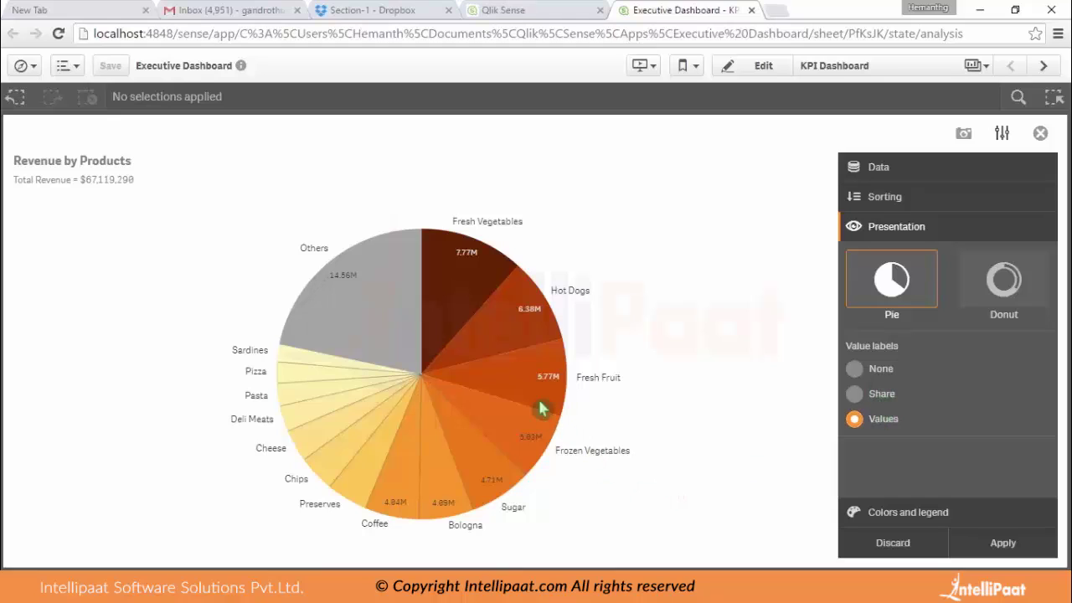
pyautogui.click(881, 399)
pyautogui.click(895, 371)
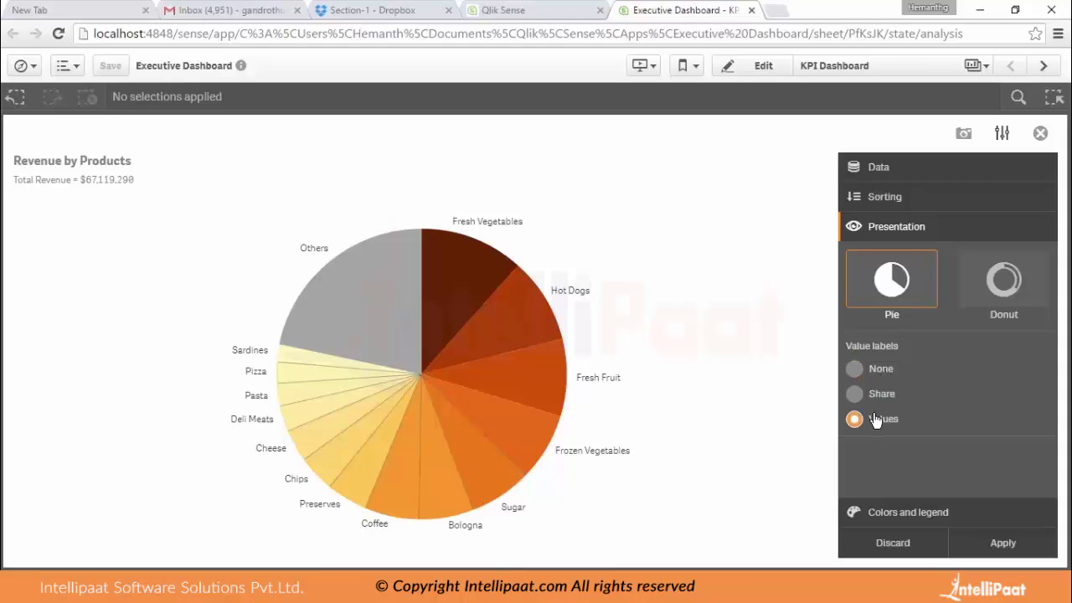
pyautogui.click(991, 303)
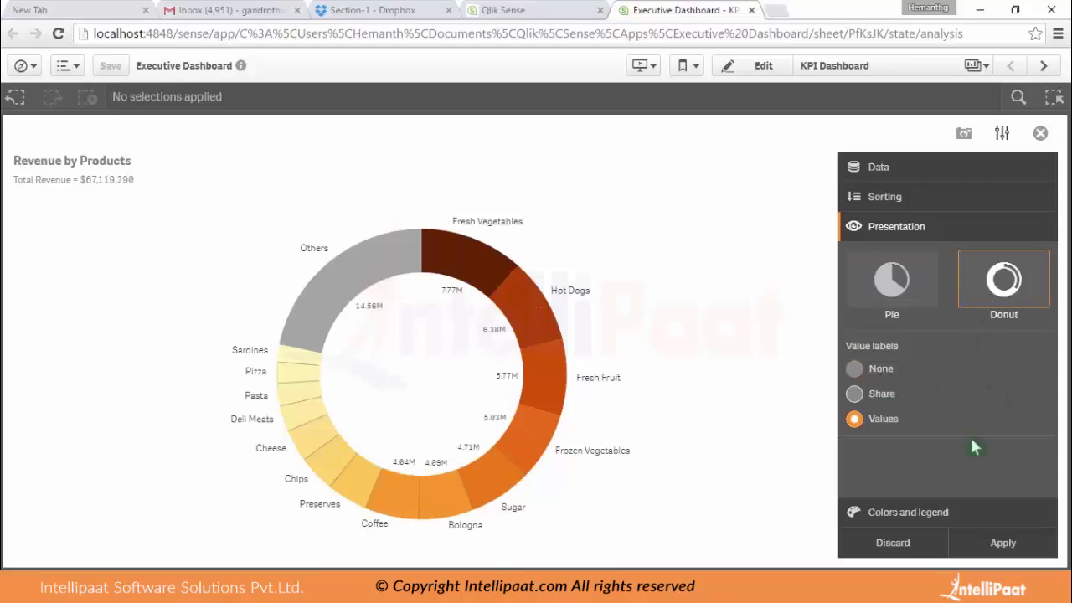
pyautogui.click(1020, 549)
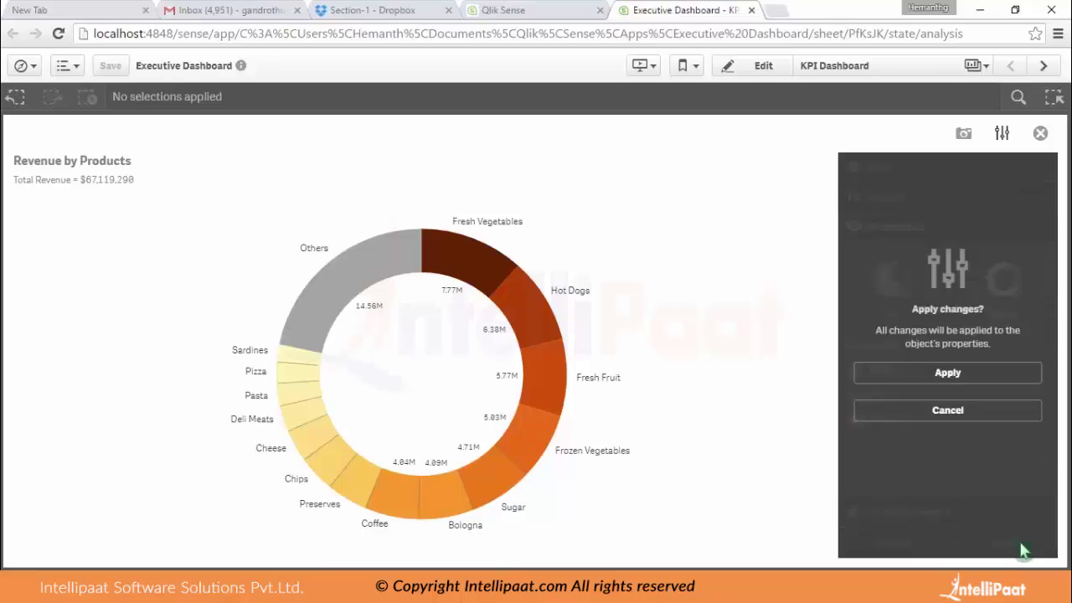
pyautogui.click(963, 377)
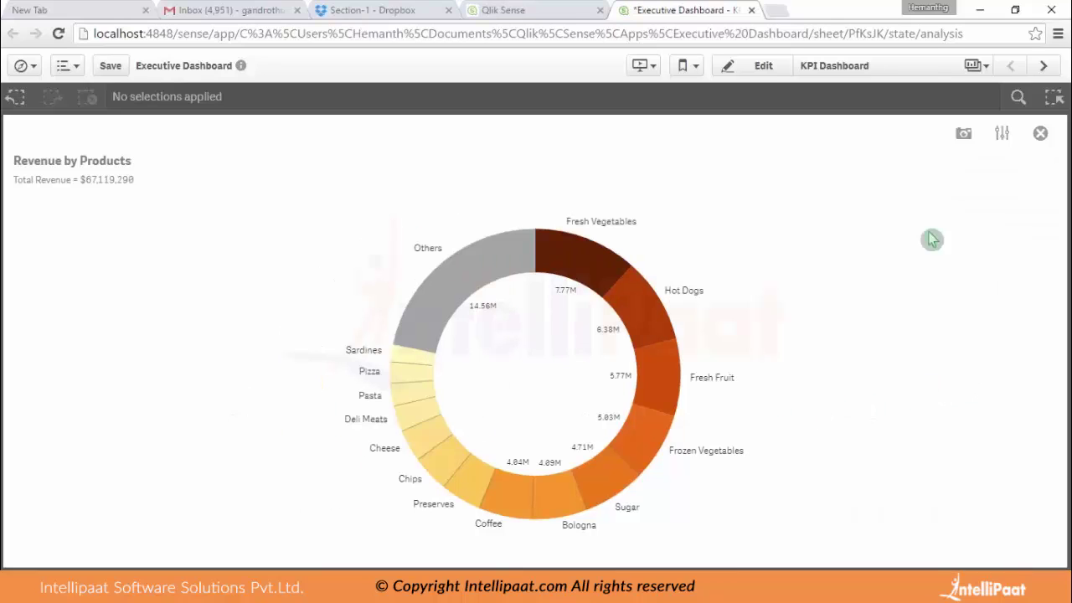
# Put Product Sub Group Desc above Revenue in the Revenue by Products sort order, apply it and return to the sheet
pyautogui.click(1002, 133)
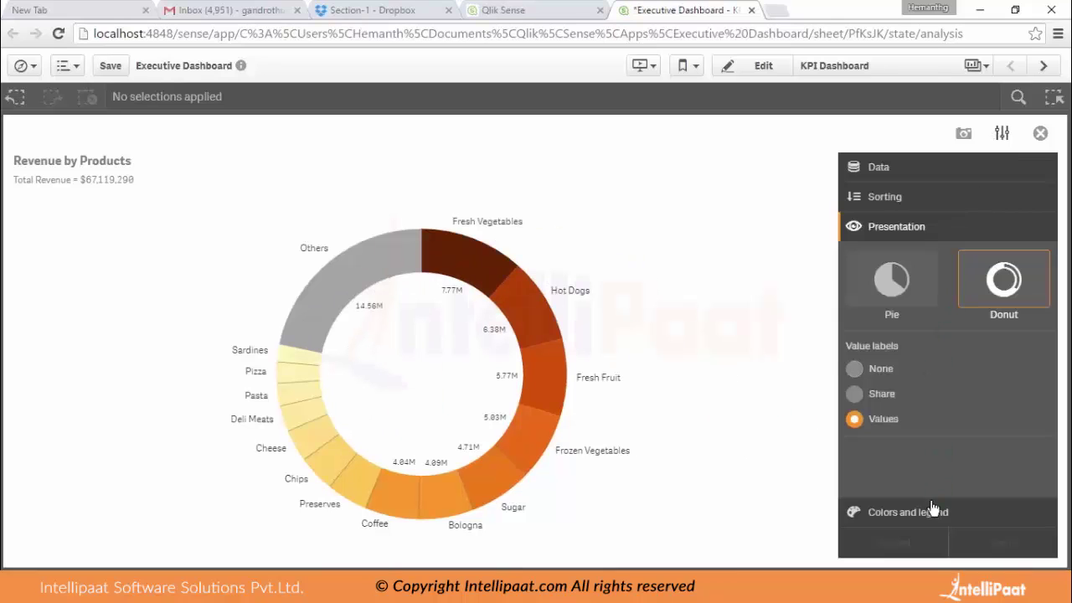
pyautogui.click(882, 201)
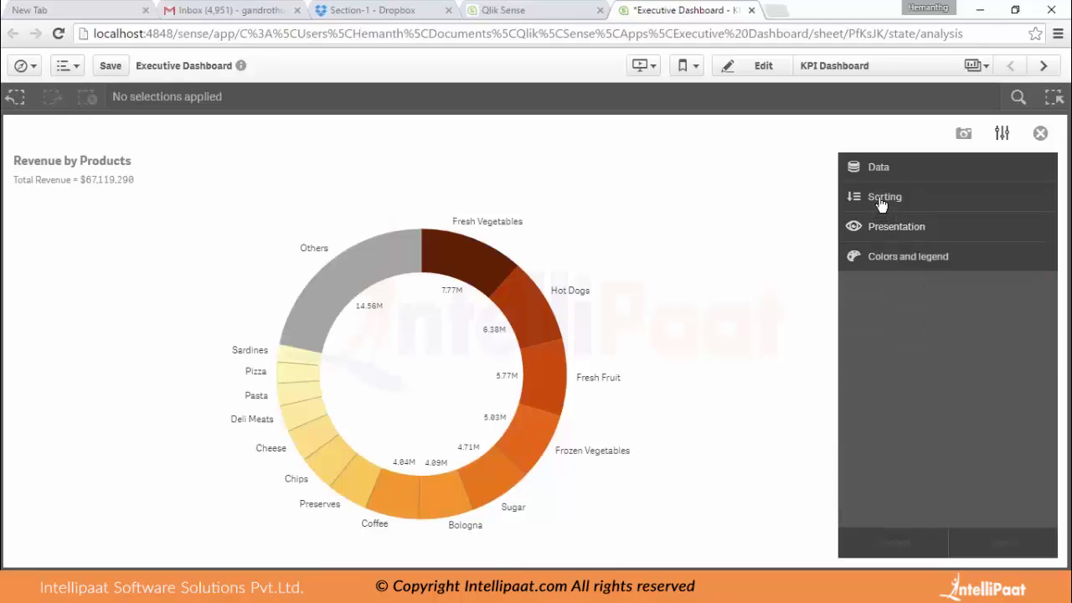
pyautogui.moveTo(918, 266); pyautogui.dragTo(912, 242)
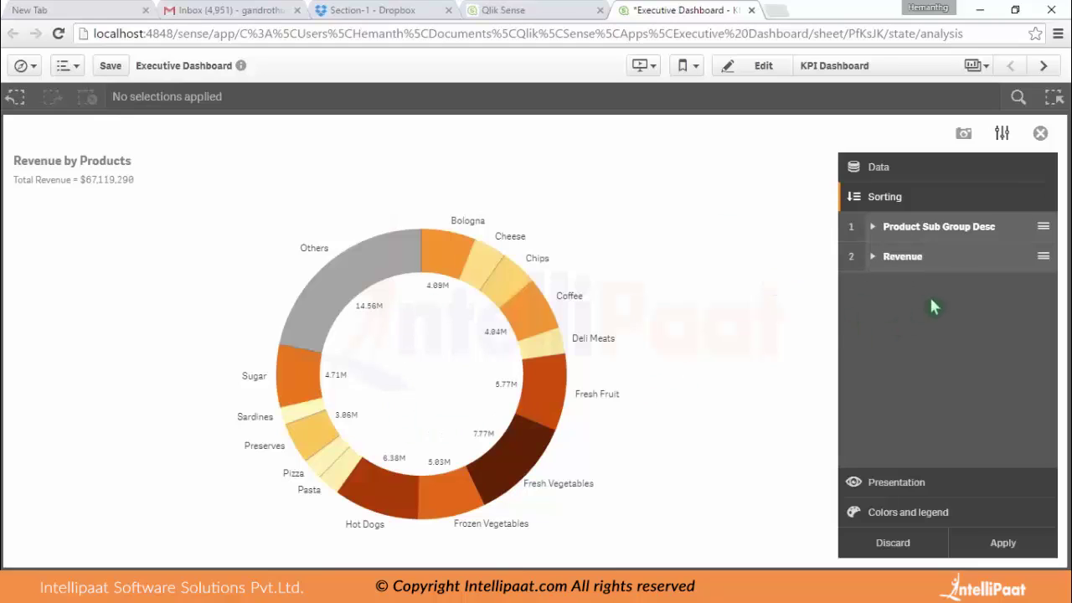
pyautogui.click(1005, 545)
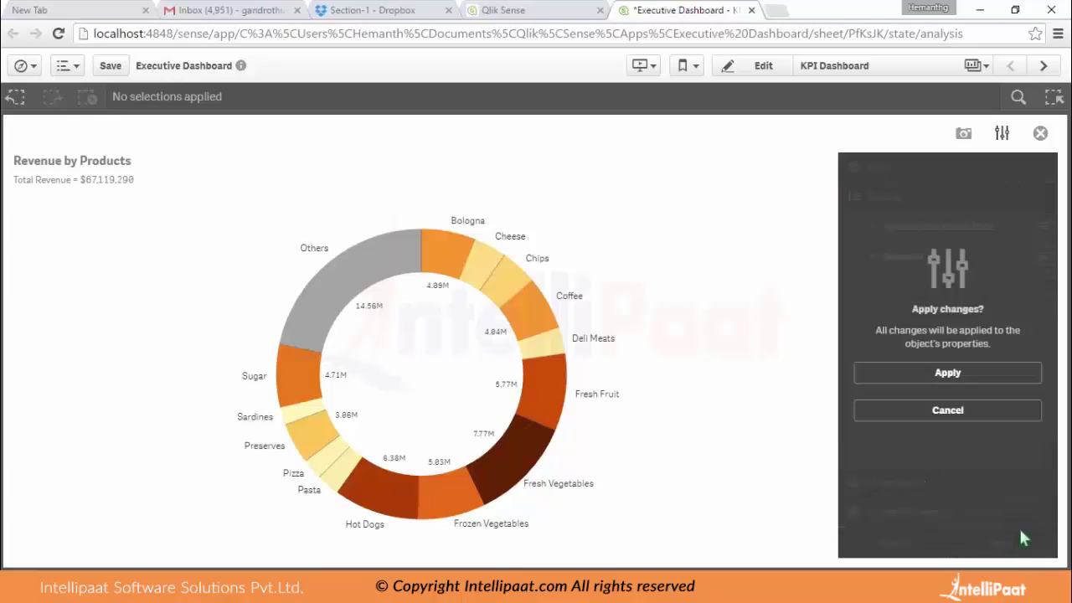
pyautogui.click(995, 376)
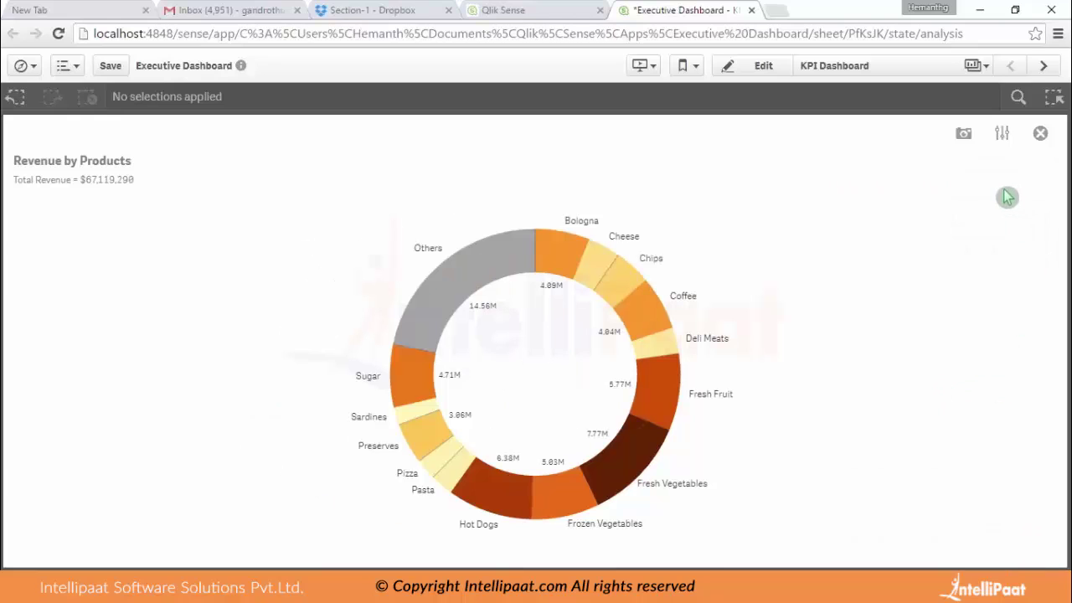
pyautogui.click(1040, 134)
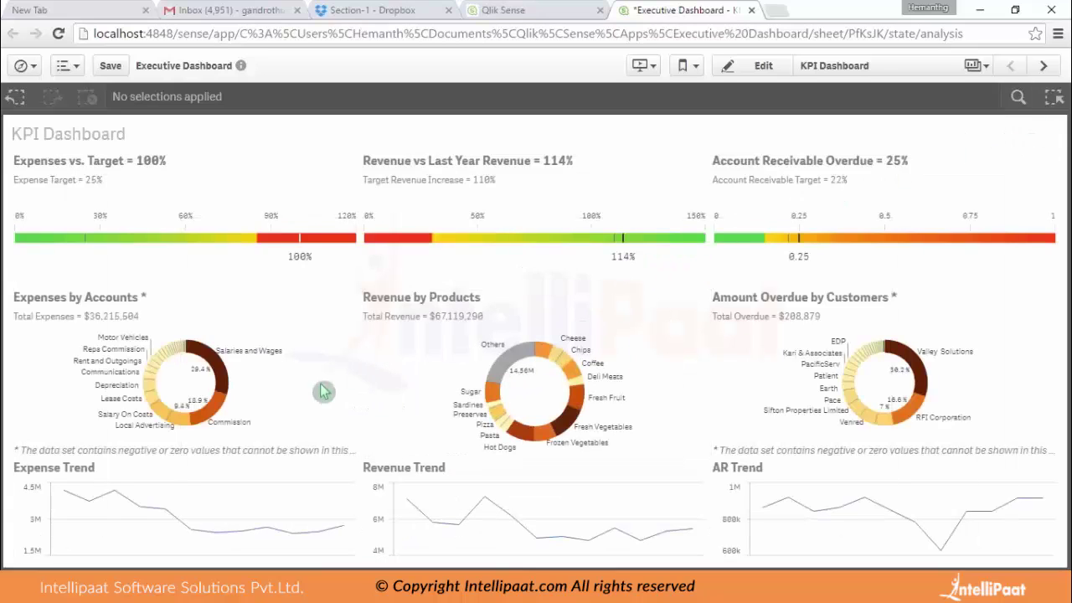
# Search the data for "sal" to filter the dashboard by customer Salamander Junction, and clear the selection
pyautogui.click(1018, 98)
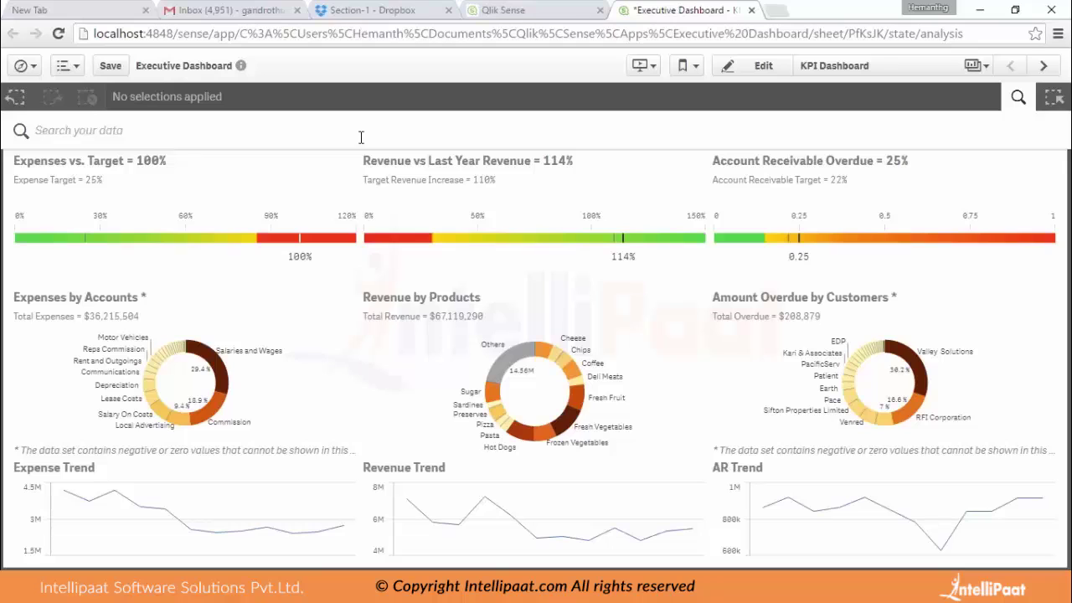
pyautogui.write('sal')
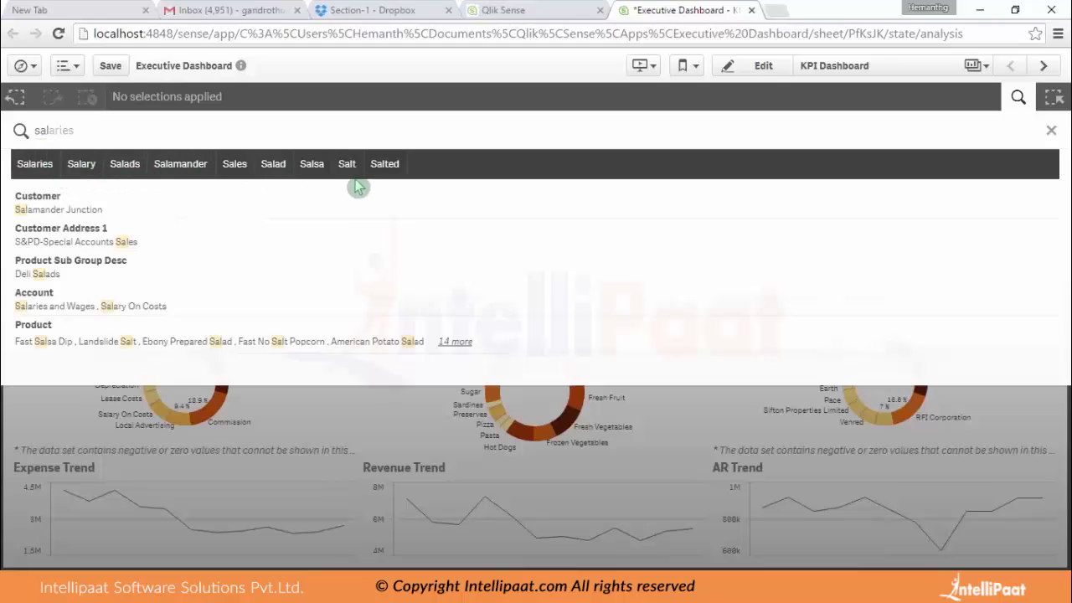
pyautogui.click(51, 211)
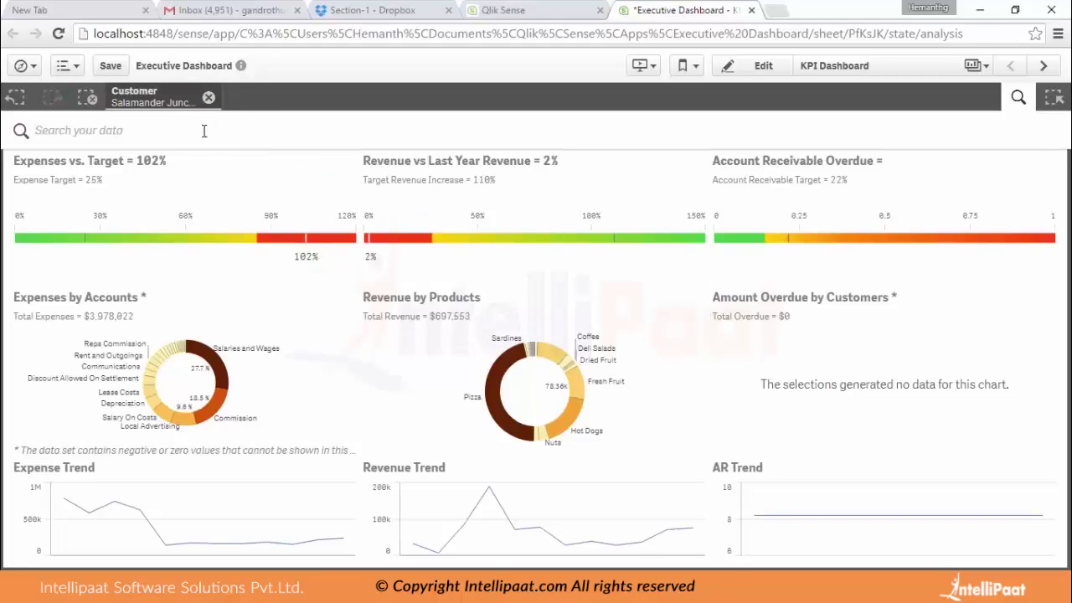
pyautogui.click(121, 131)
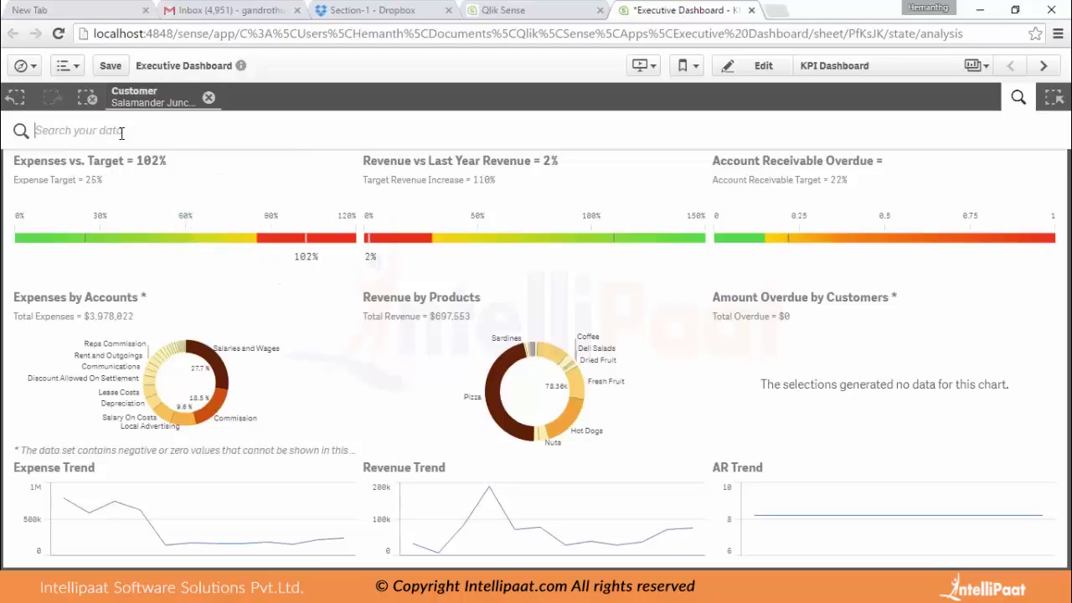
pyautogui.click(89, 100)
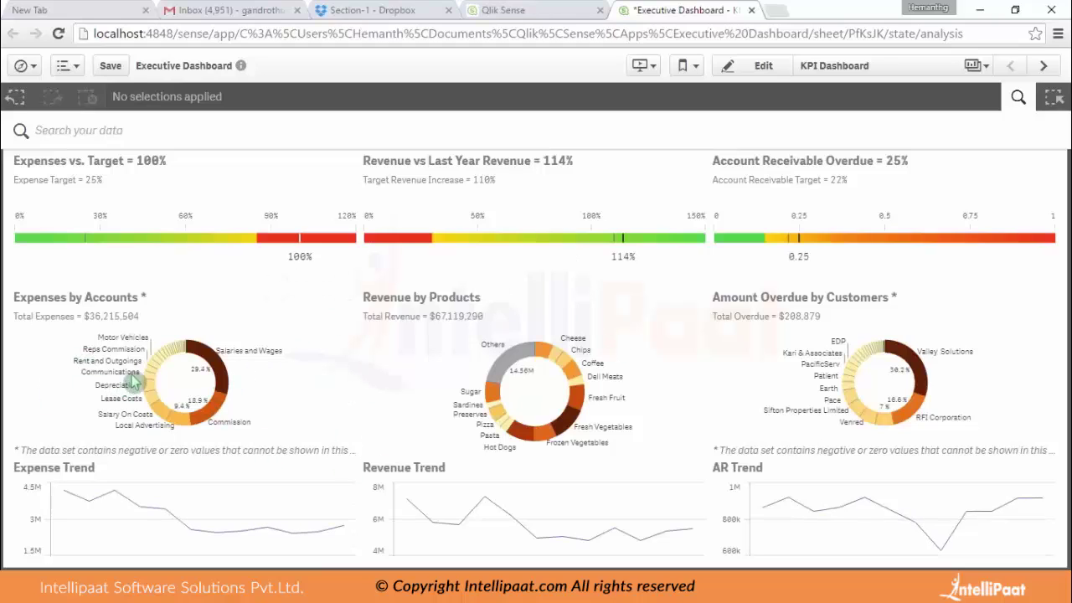
# Filter the dashboard to Local Advertising, Commission and Rent and Outgoings in Expenses by Accounts, and clear the confirmed selection
pyautogui.click(183, 423)
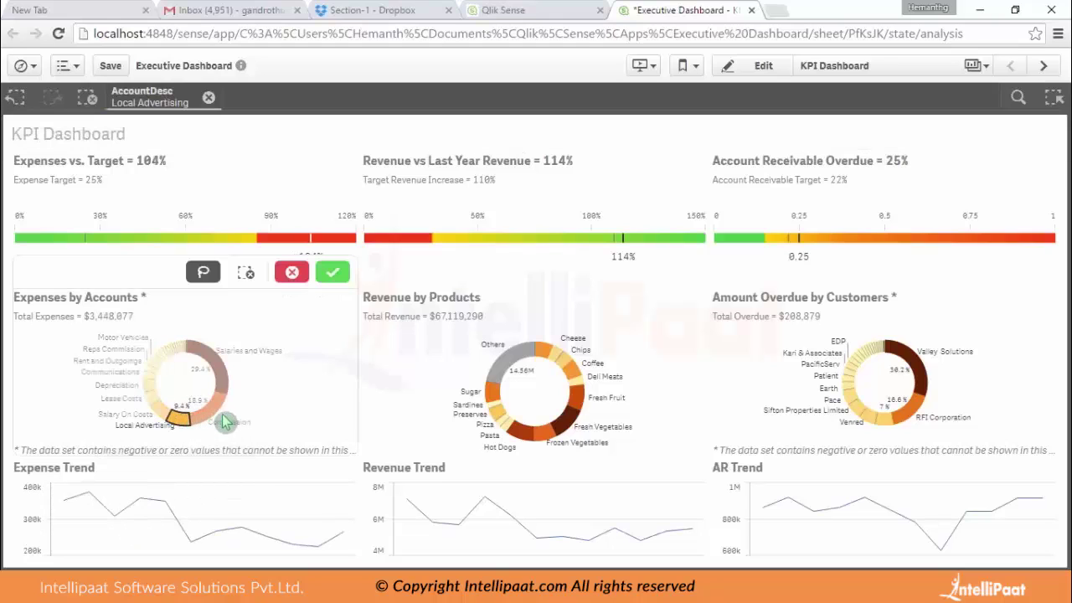
pyautogui.click(221, 404)
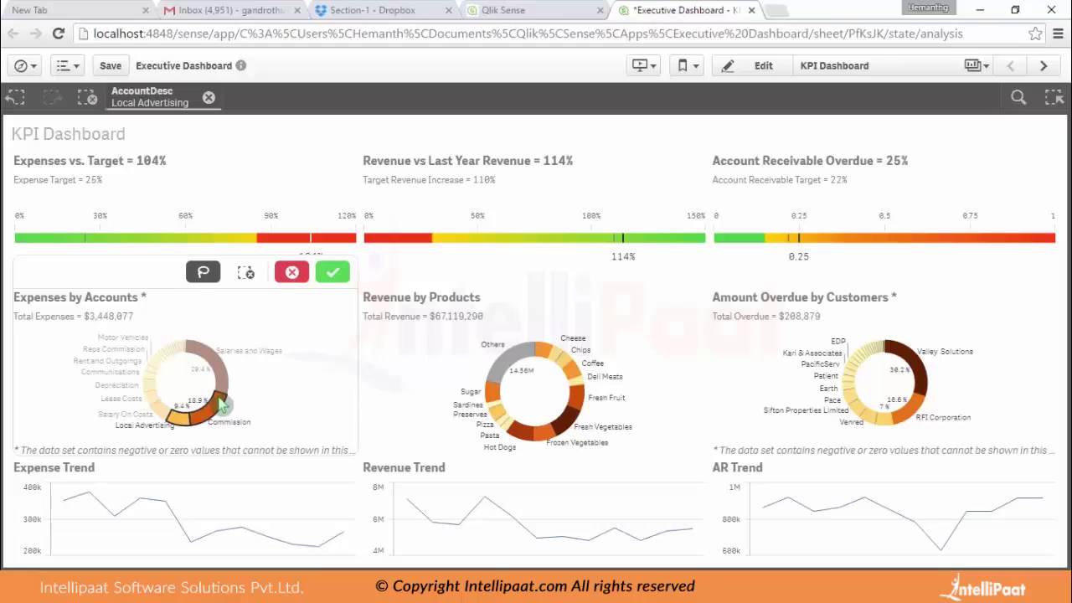
pyautogui.click(156, 380)
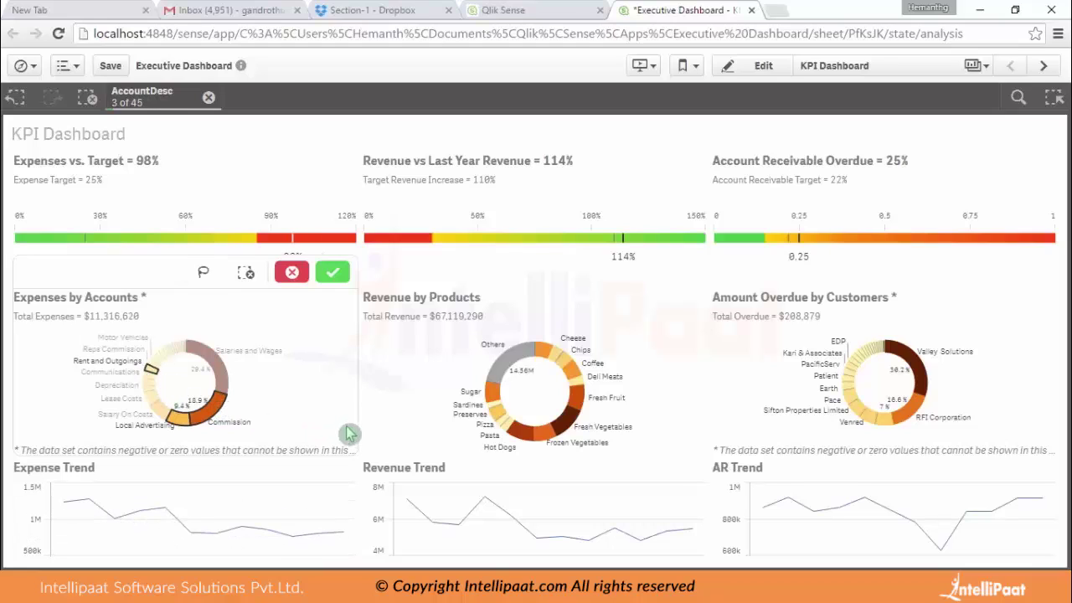
pyautogui.click(334, 274)
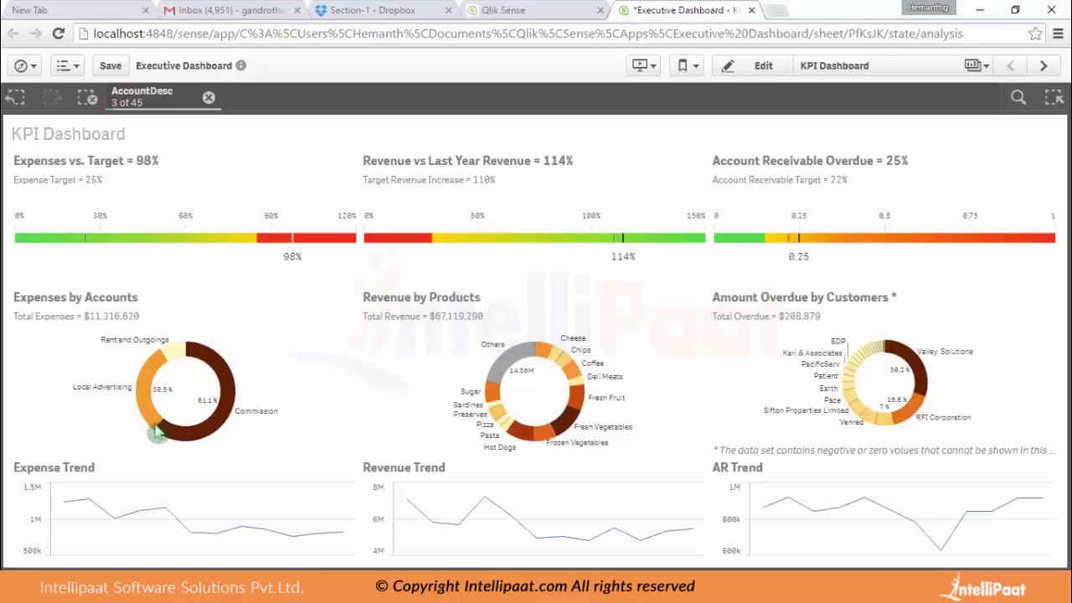
pyautogui.click(90, 100)
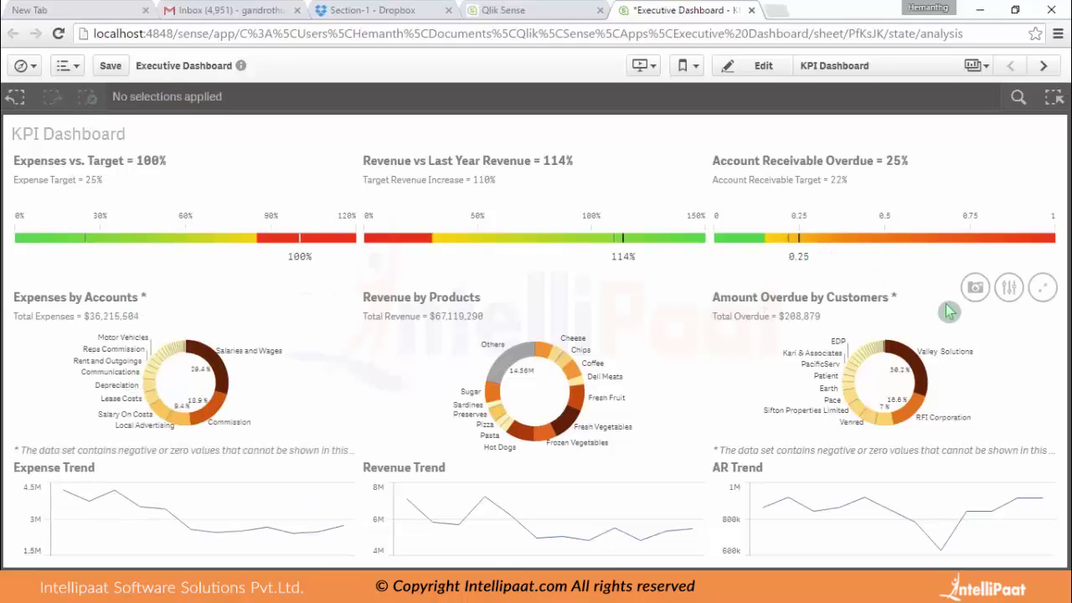
# Go to the Sales Analysis sheet, filter it to the Alternative segment, and clear the confirmed selection
pyautogui.click(1042, 67)
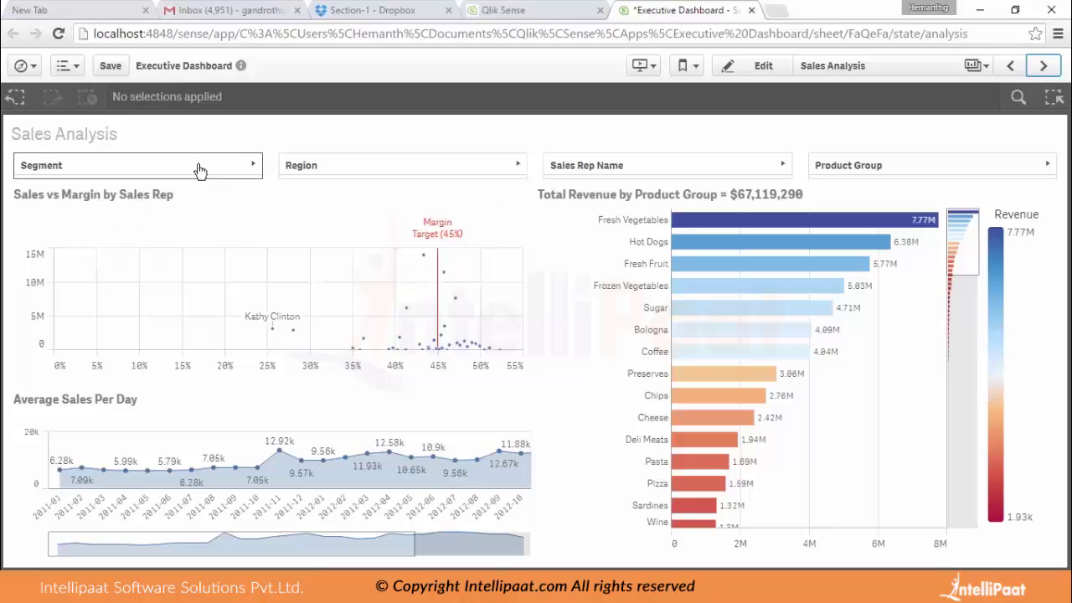
pyautogui.click(245, 167)
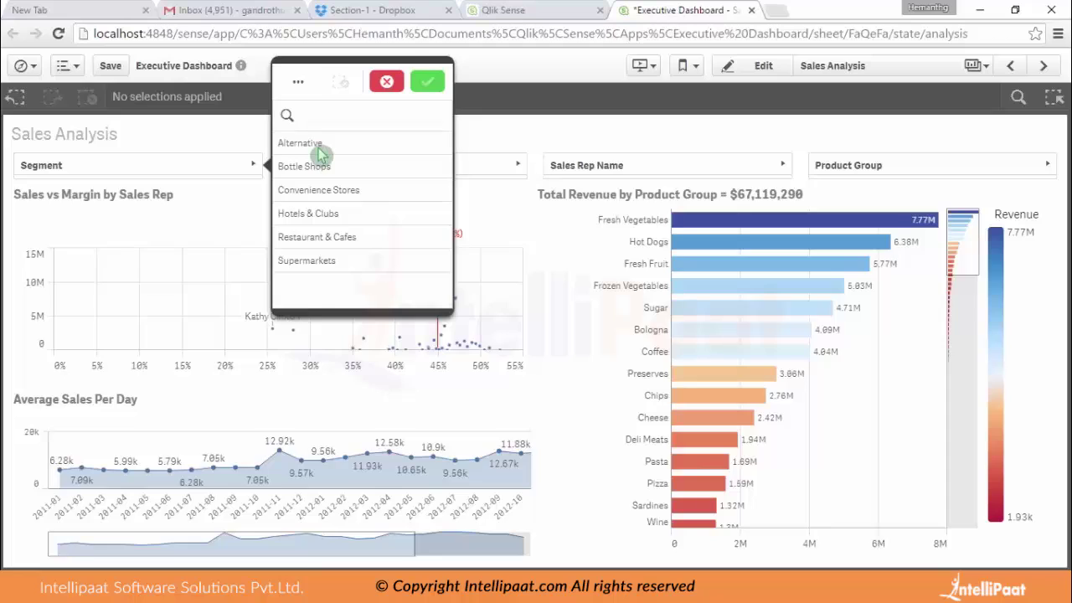
pyautogui.click(316, 146)
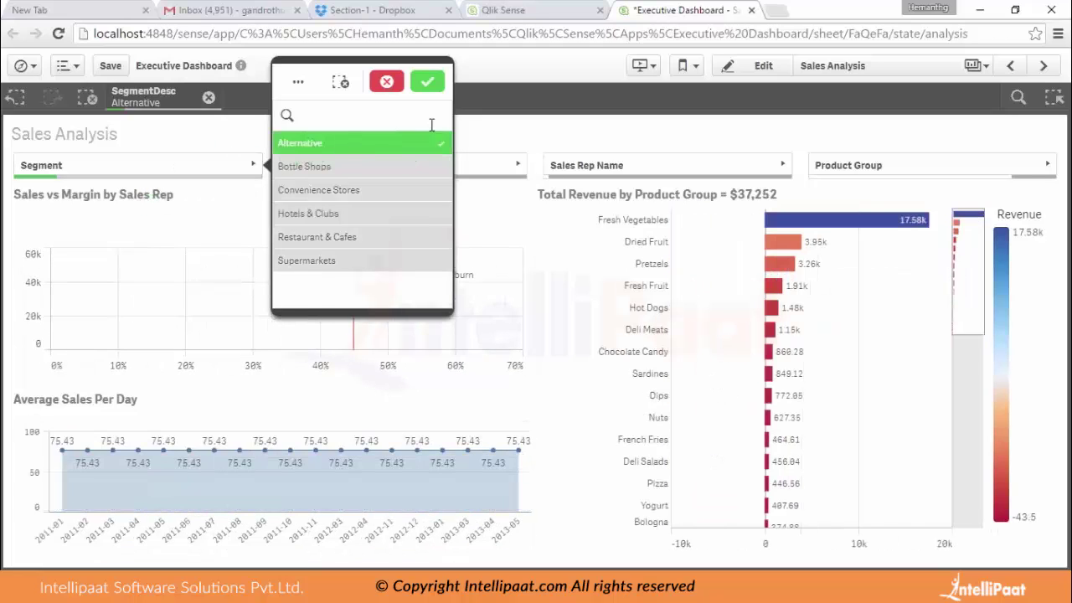
pyautogui.click(427, 83)
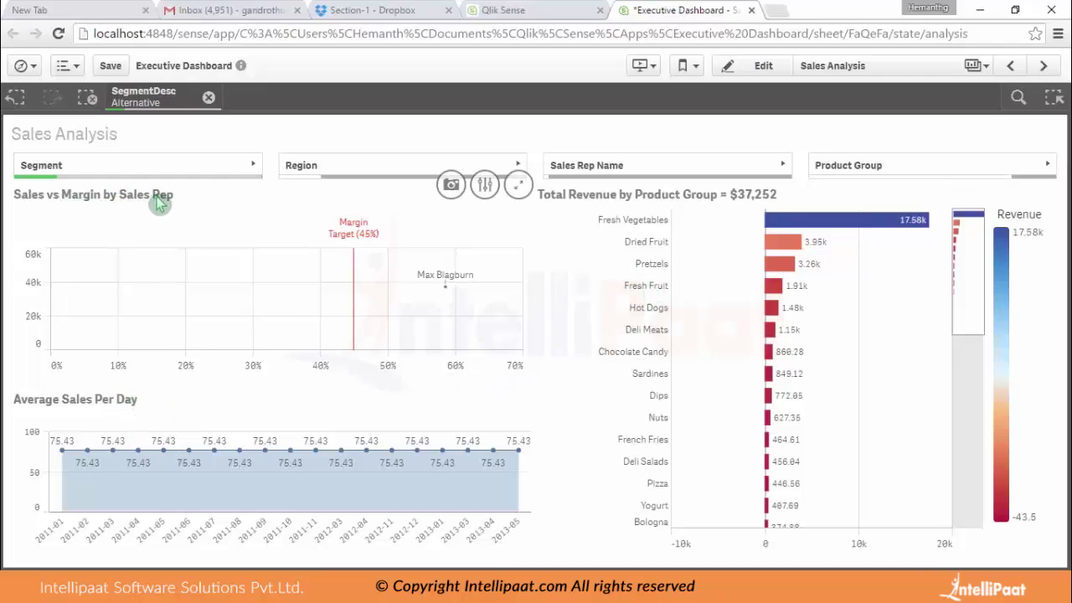
pyautogui.click(88, 98)
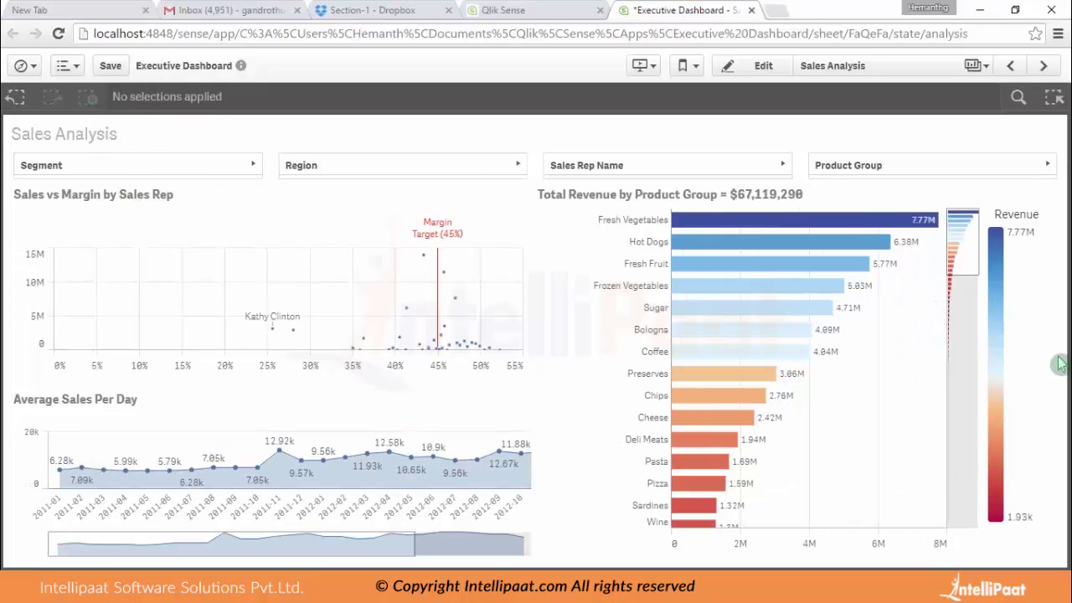
# Filter the sheet to the products Hot Dogs through Preserves and the months 2012-05 to 2012-07, then clear all selections
pyautogui.moveTo(650, 247); pyautogui.dragTo(661, 382)
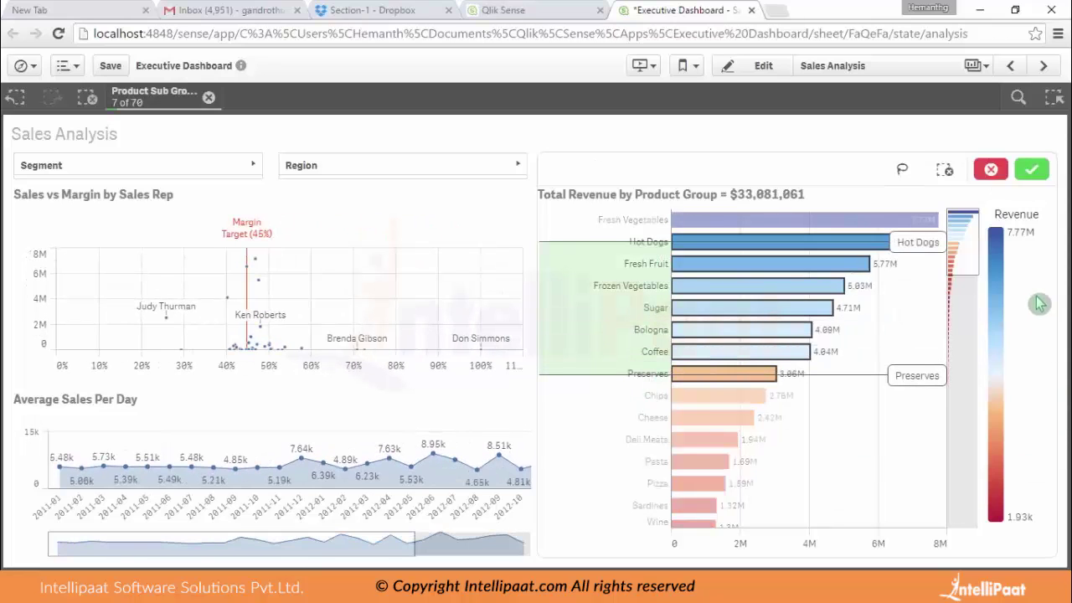
pyautogui.click(1042, 166)
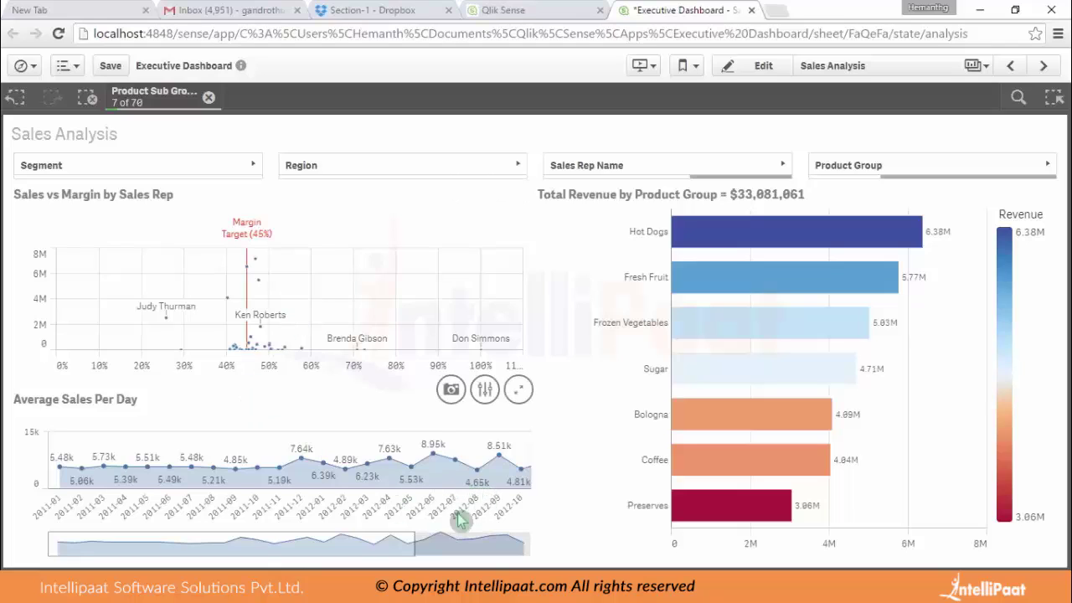
pyautogui.moveTo(452, 455)
pyautogui.mouseDown()
pyautogui.moveTo(440, 446)
pyautogui.moveTo(409, 469)
pyautogui.moveTo(459, 474)
pyautogui.moveTo(452, 456)
pyautogui.mouseUp()
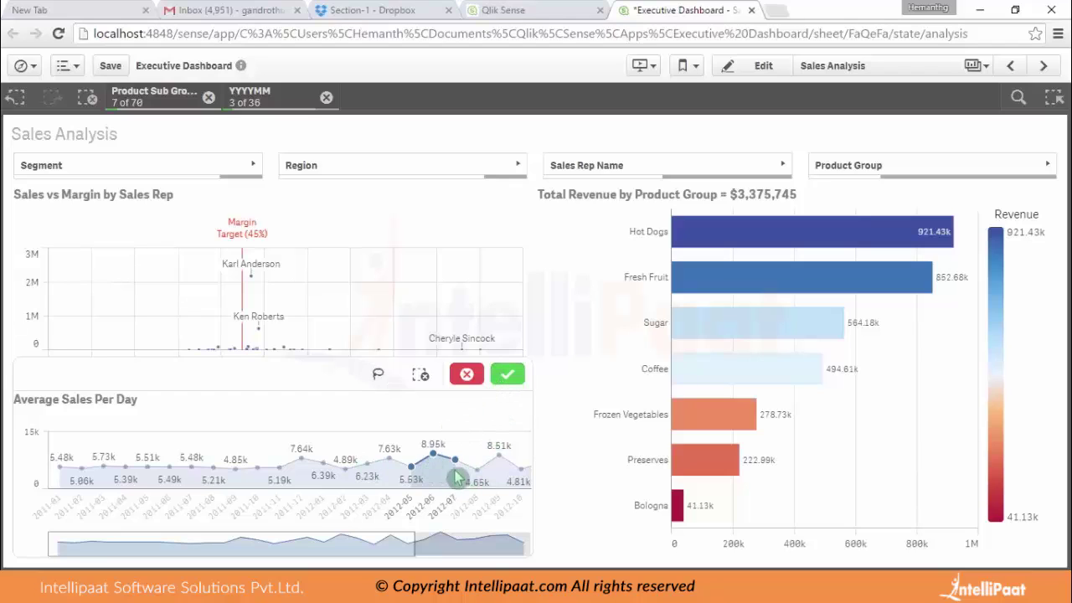
pyautogui.click(507, 377)
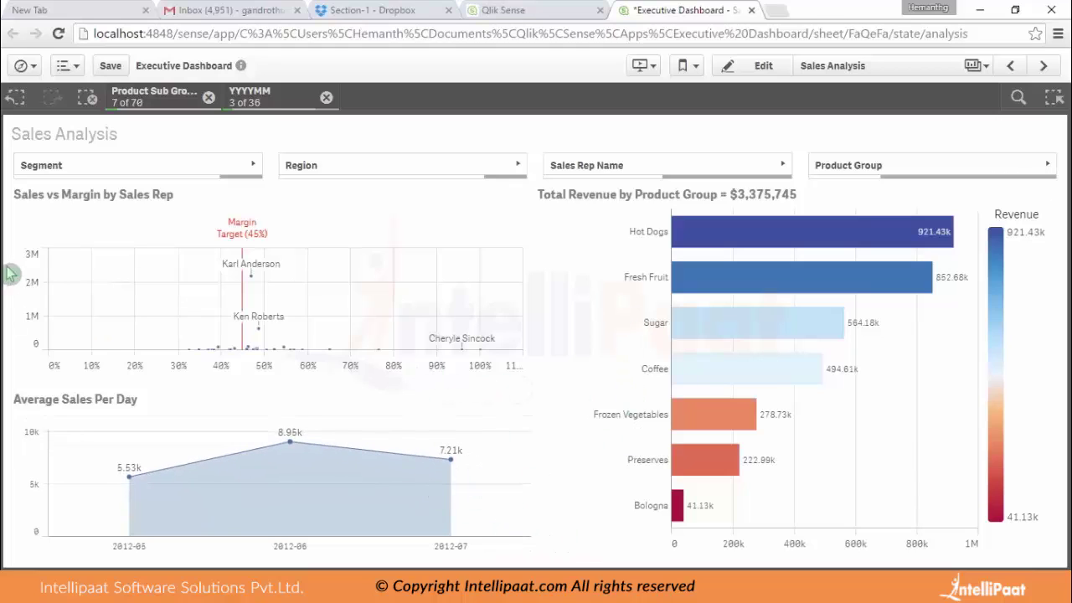
pyautogui.click(87, 98)
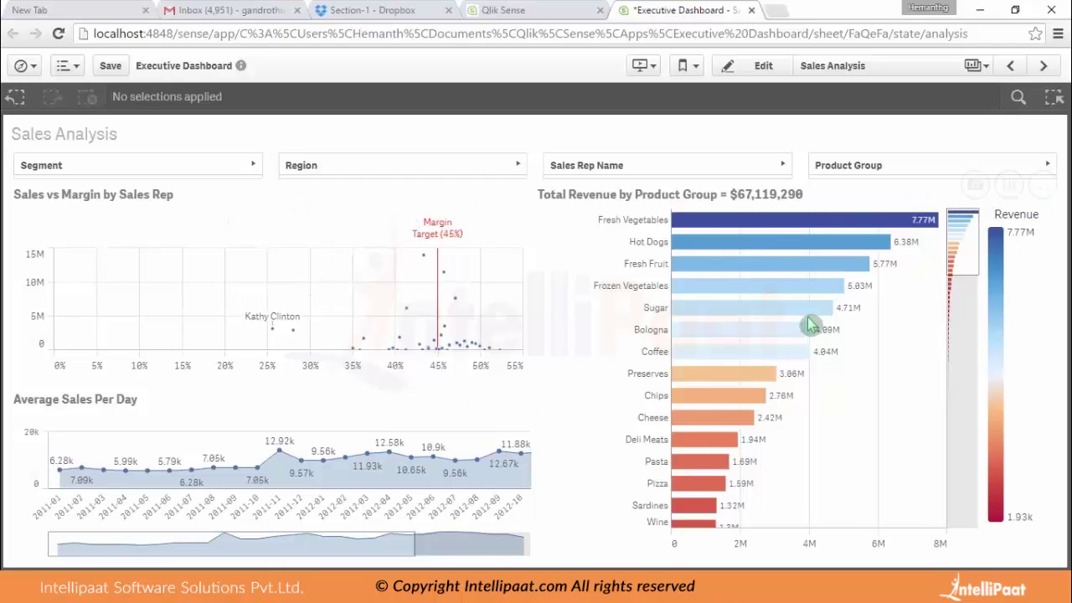
# Try the second by-measure color scheme, coloring by dimension, and a single color on the Total Revenue by Product Group chart
pyautogui.click(1008, 184)
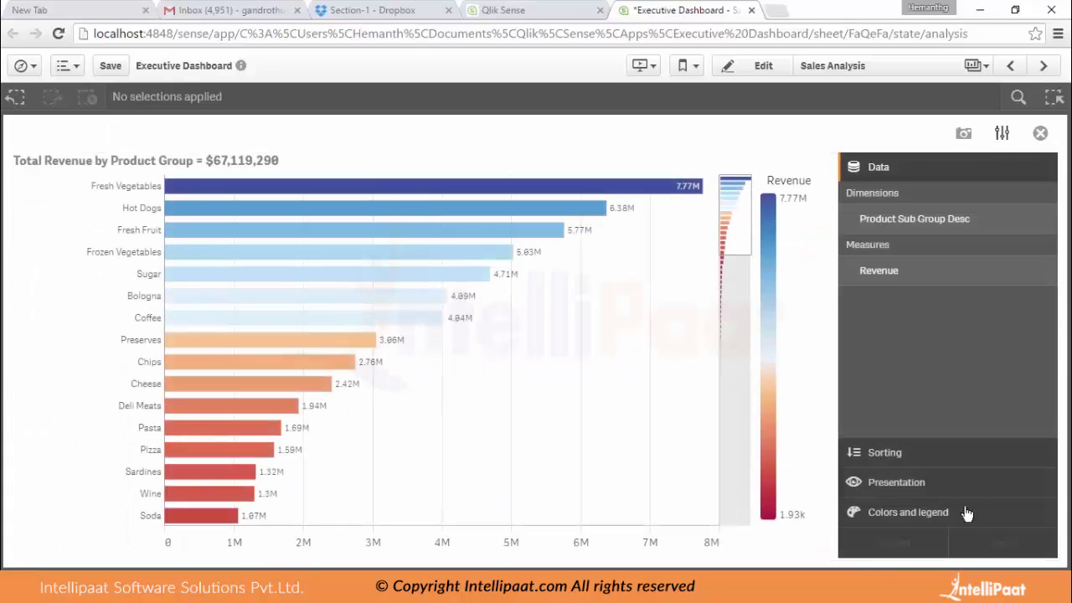
pyautogui.click(945, 514)
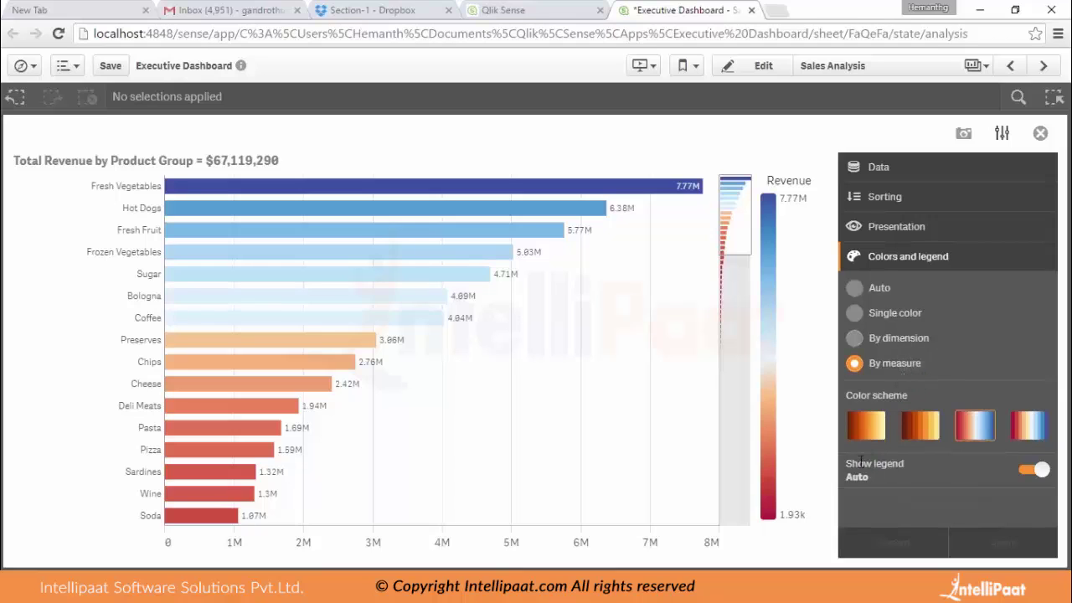
pyautogui.click(935, 430)
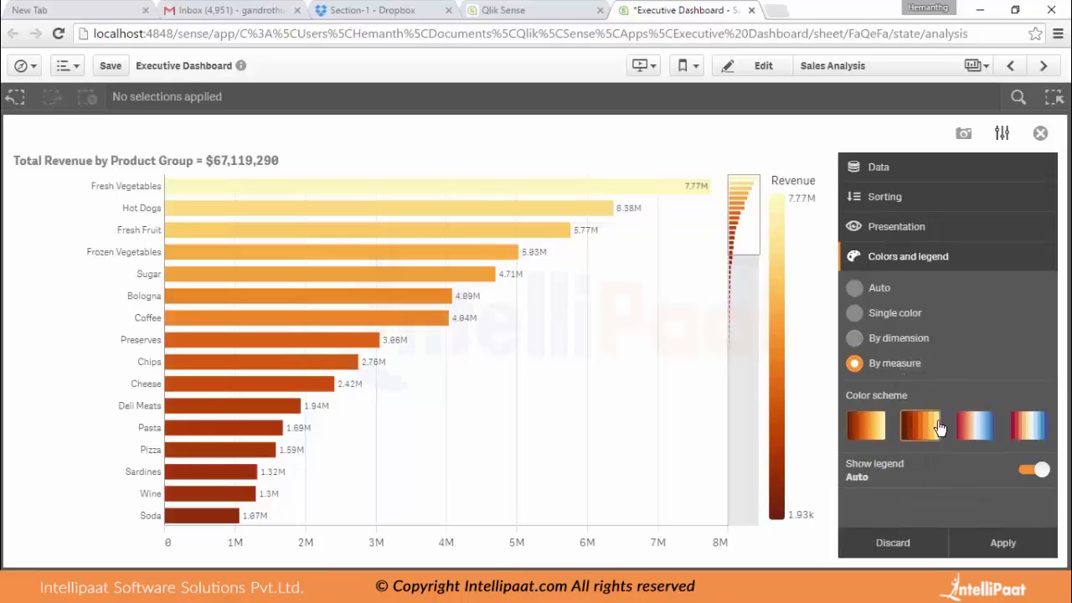
pyautogui.click(890, 349)
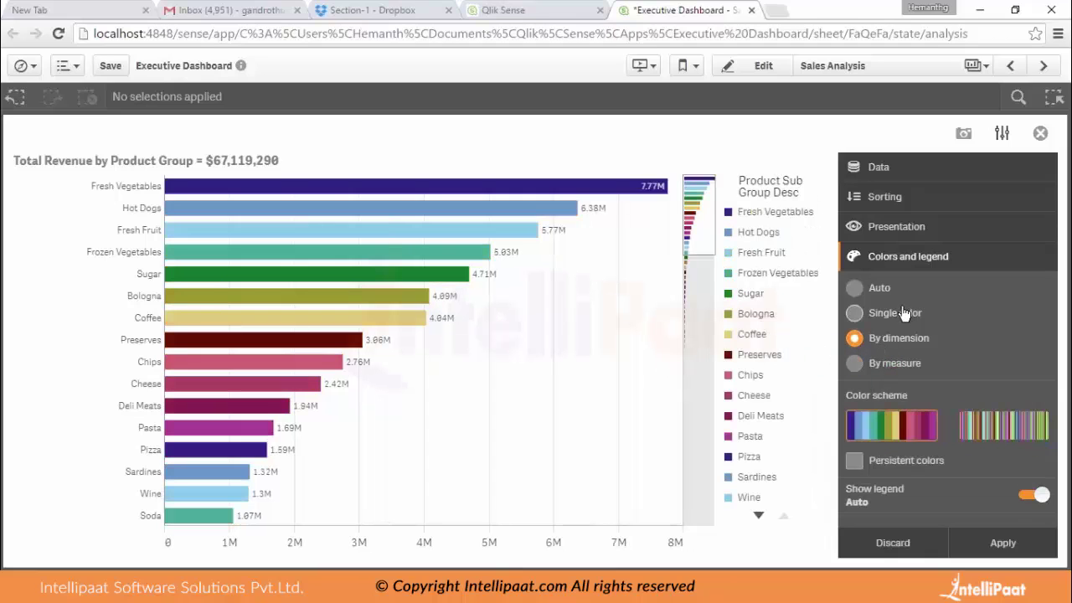
pyautogui.click(901, 316)
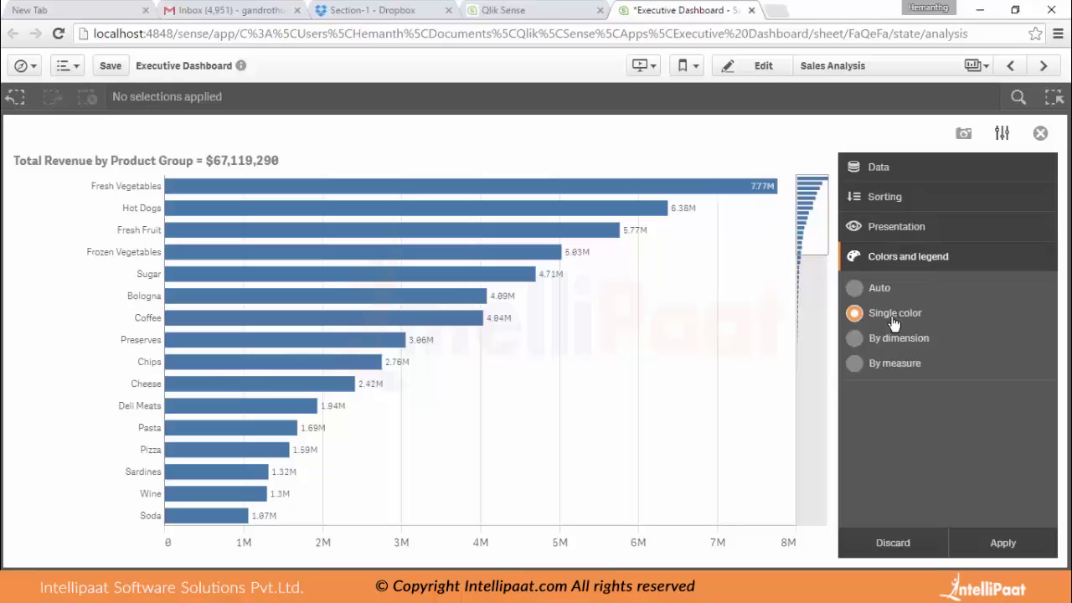
# Try vertical bars on the Total Revenue by Product Group chart, sorting Revenue in ascending and then descending order
pyautogui.click(897, 234)
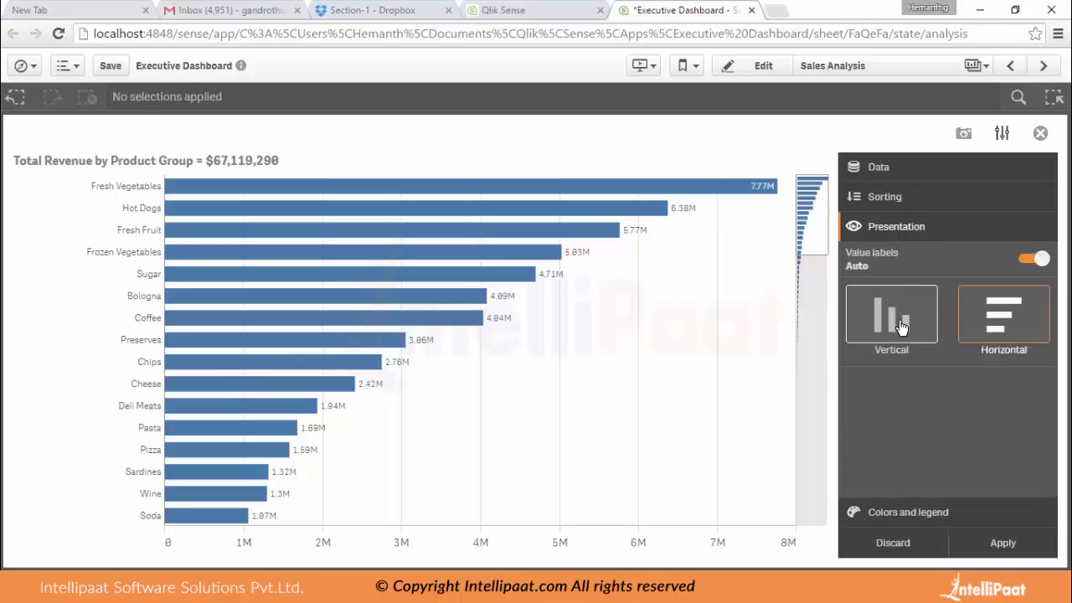
pyautogui.click(897, 323)
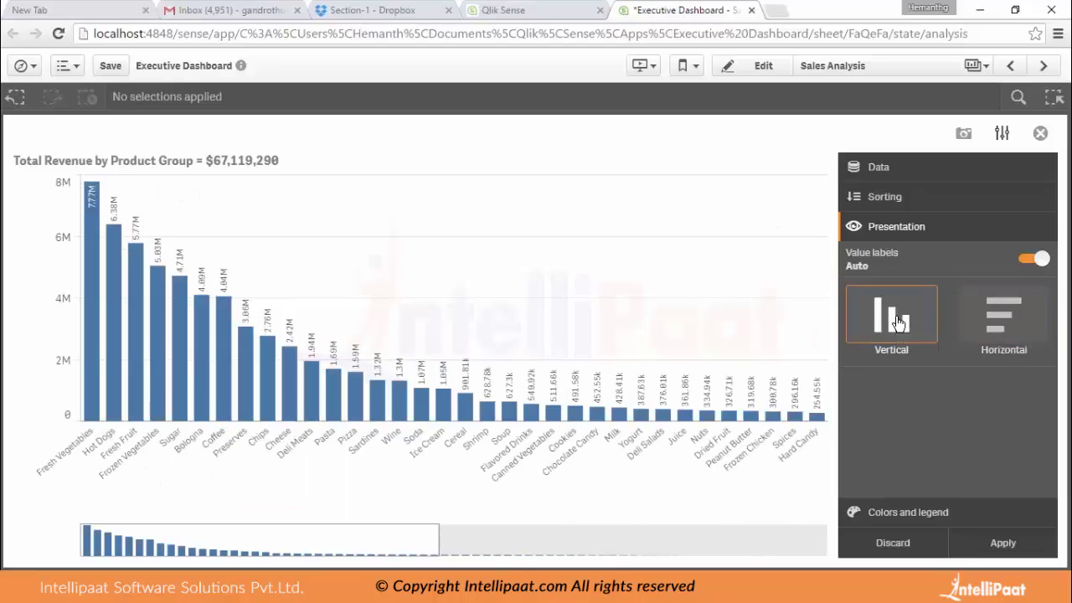
pyautogui.click(892, 201)
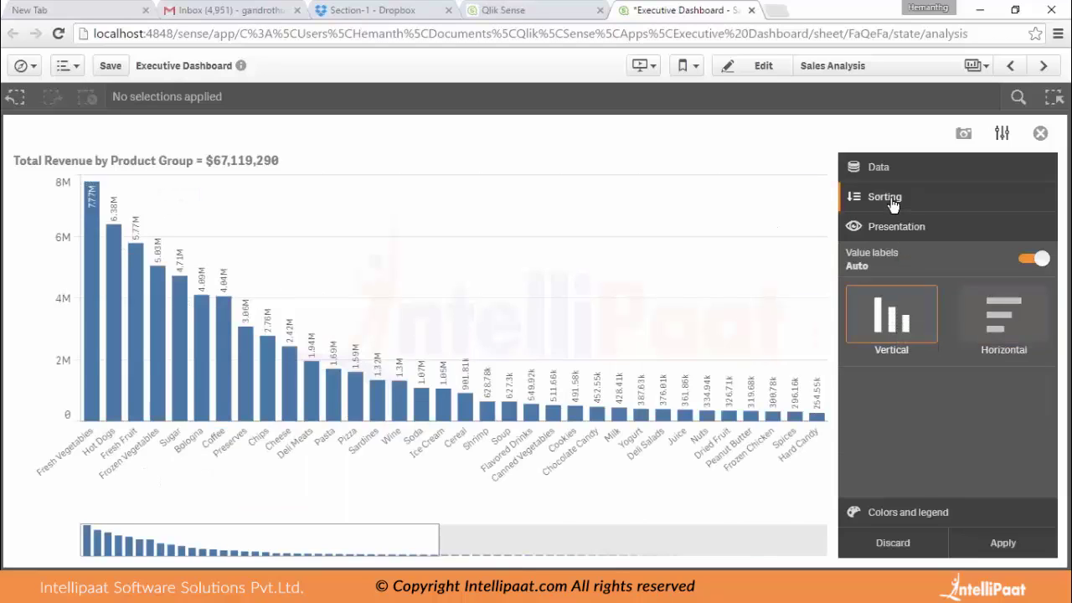
pyautogui.click(917, 227)
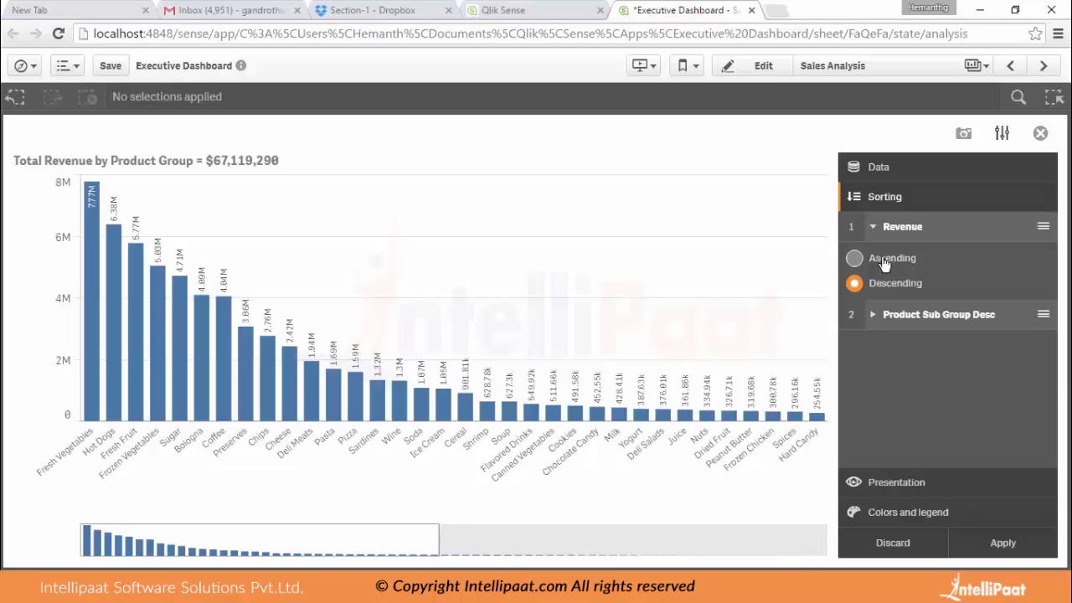
pyautogui.click(896, 261)
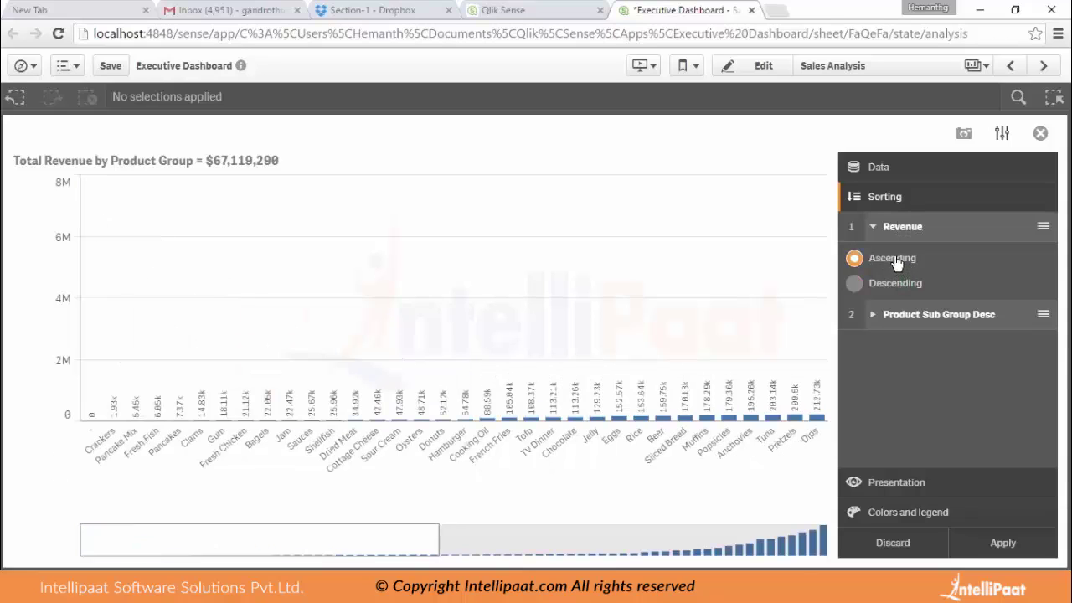
pyautogui.click(897, 288)
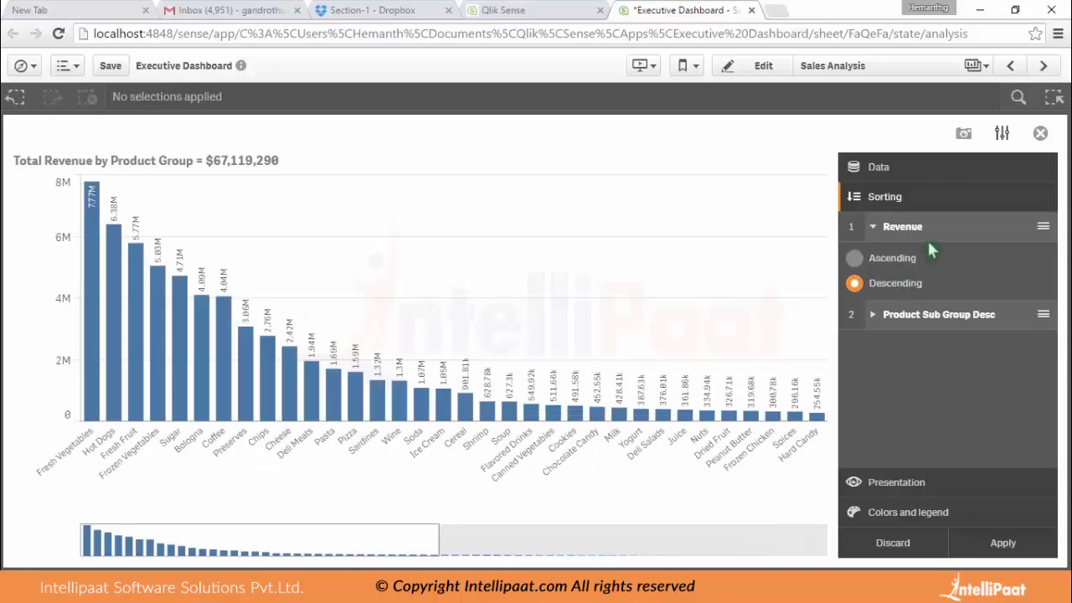
# Check the chart's dimension and measure, discard the unapplied exploration changes, and return to the Sales Analysis sheet
pyautogui.click(901, 170)
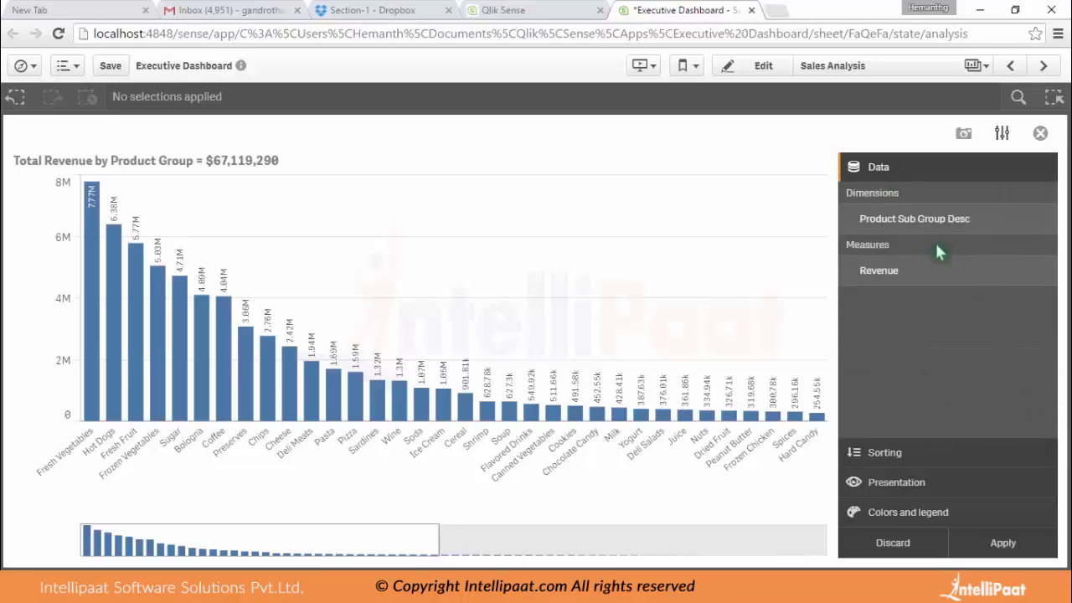
pyautogui.click(1003, 543)
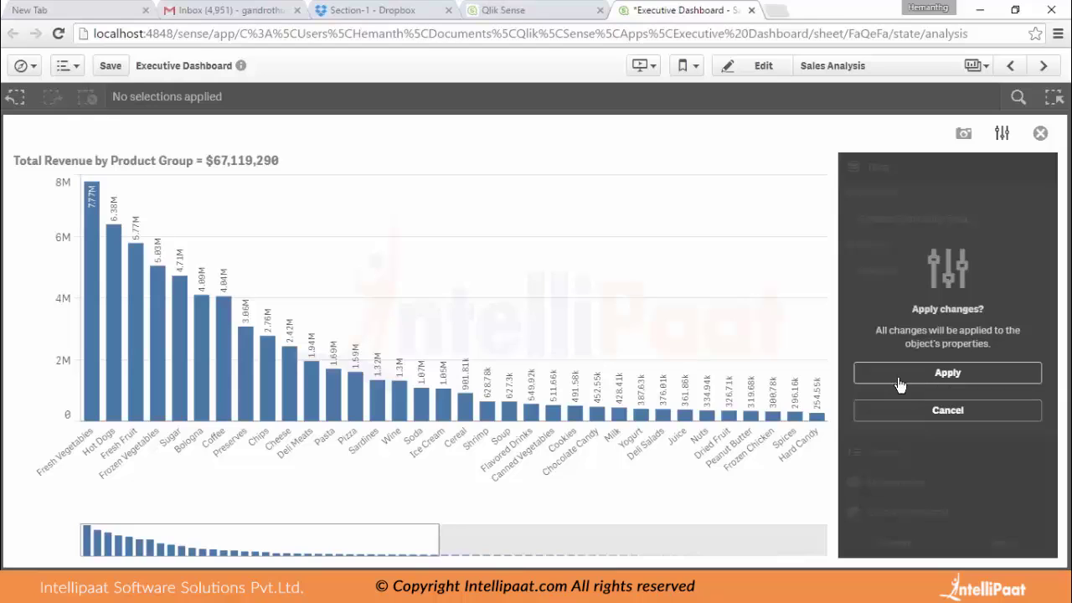
pyautogui.click(862, 410)
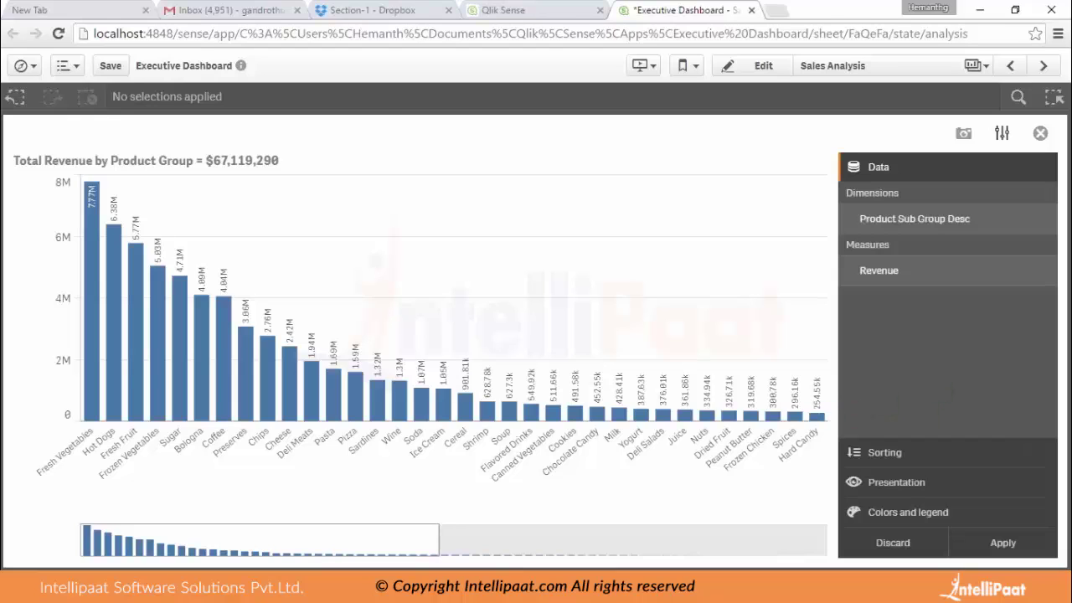
pyautogui.click(900, 543)
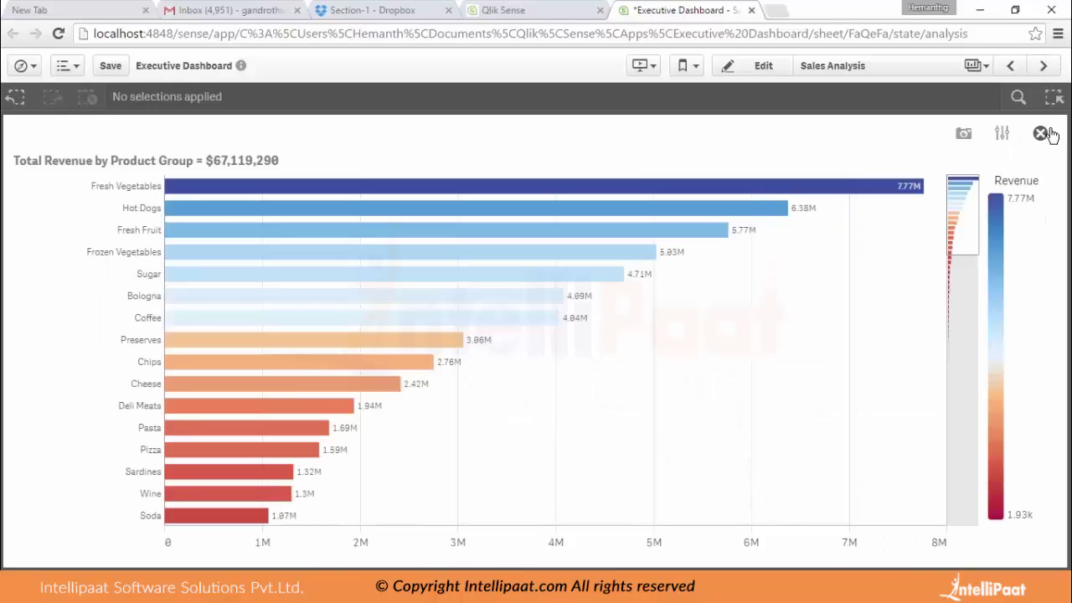
pyautogui.press('Escape')
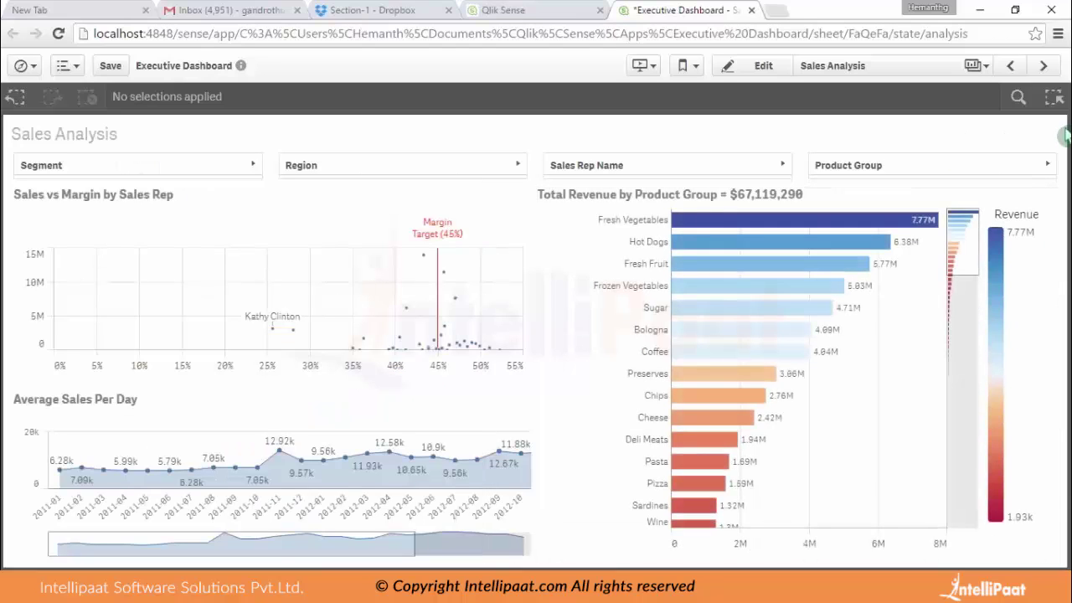
# On the Account Receivable Analysis sheet, filter Revenue by Sales Rep to Restaurant & Cafes and to the sales rep with the largest red block
pyautogui.click(1044, 69)
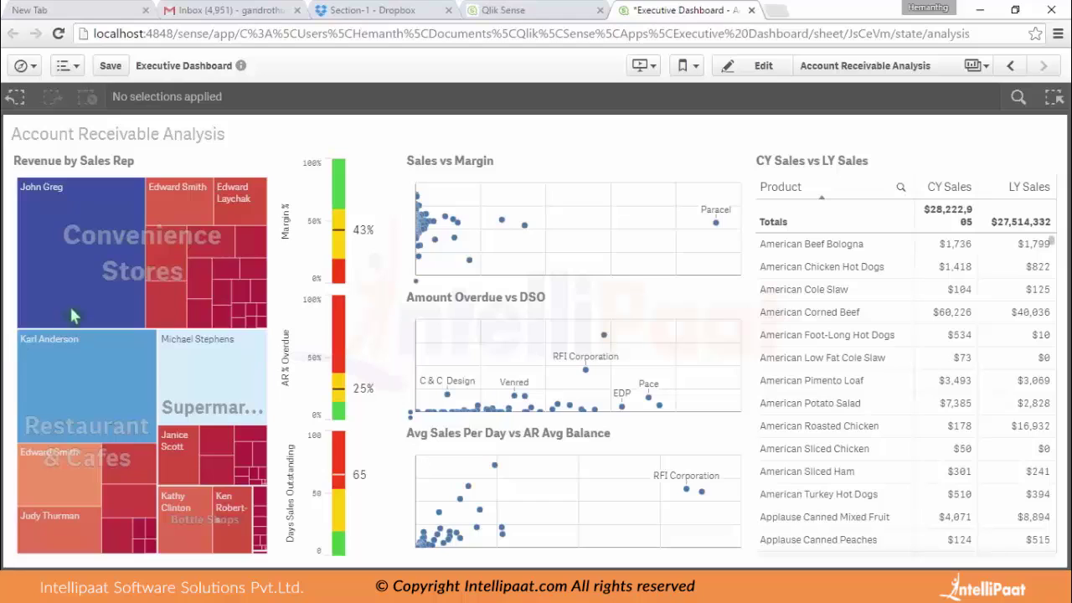
pyautogui.moveTo(83, 251)
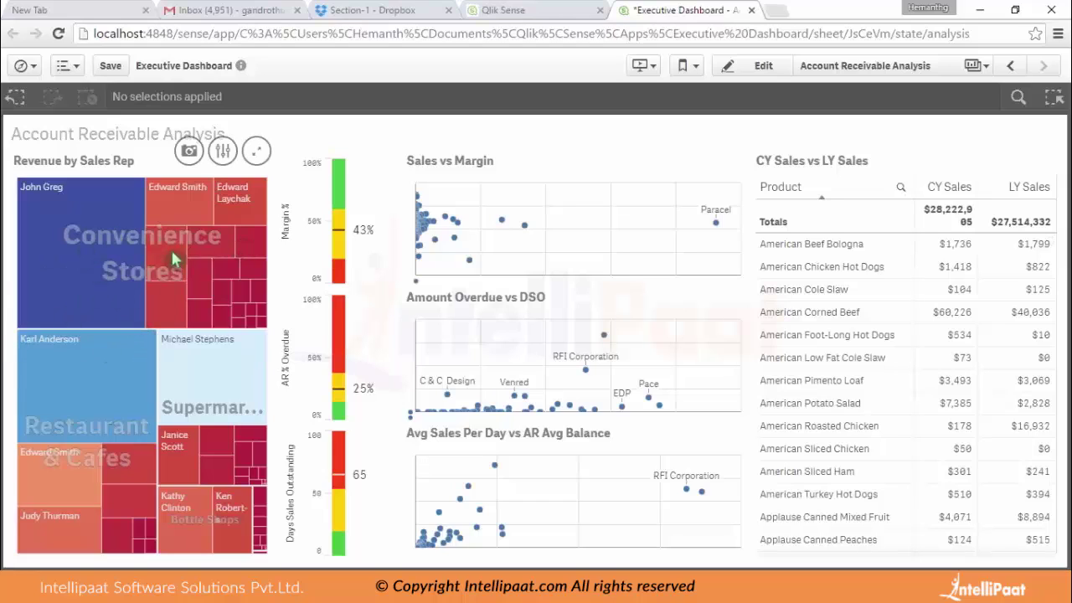
pyautogui.click(88, 427)
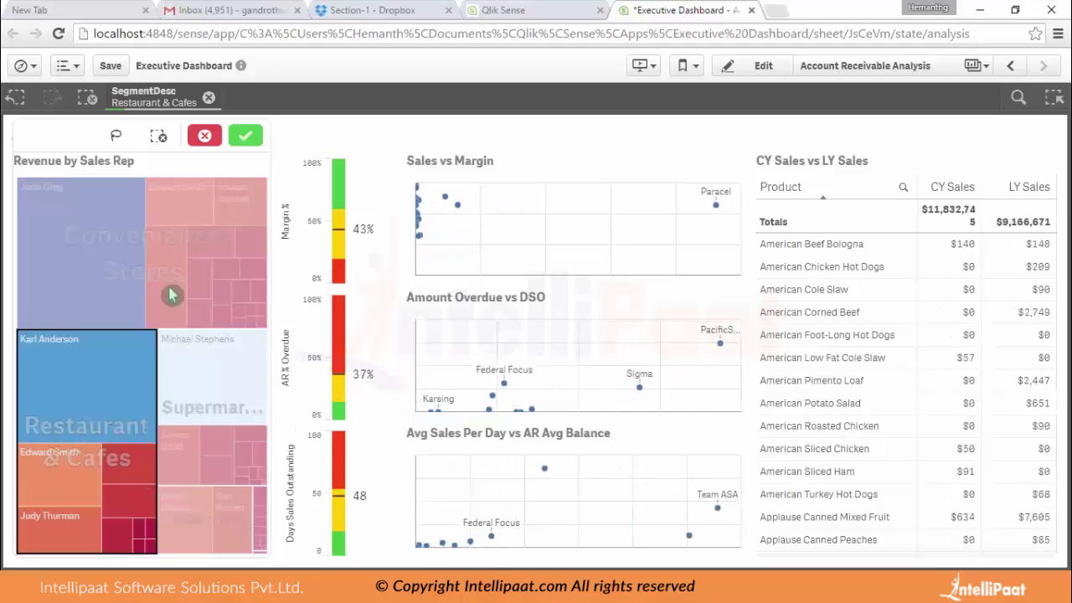
pyautogui.click(245, 136)
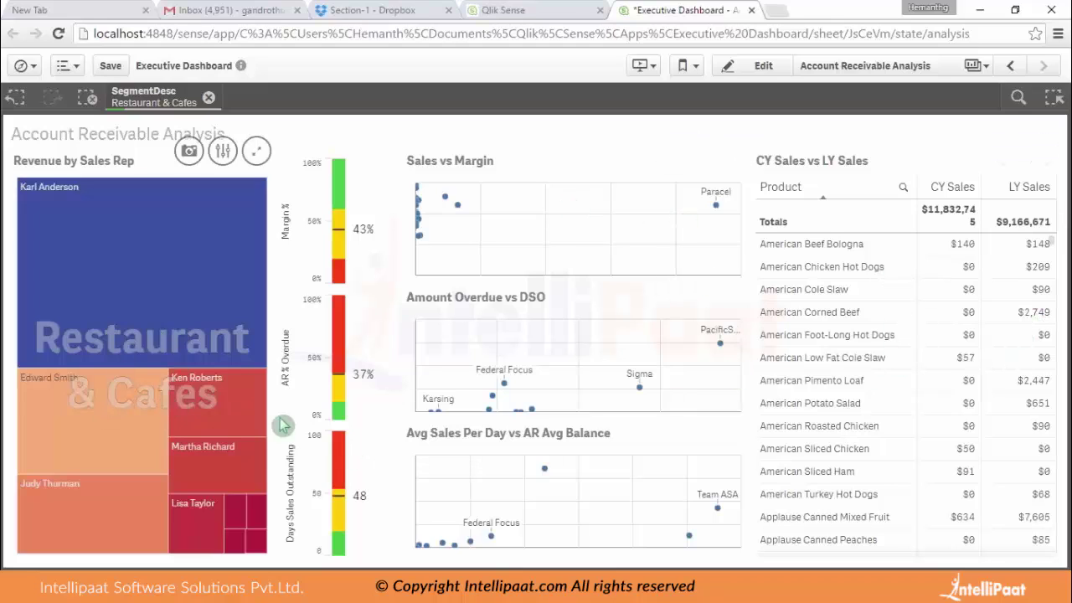
pyautogui.click(226, 425)
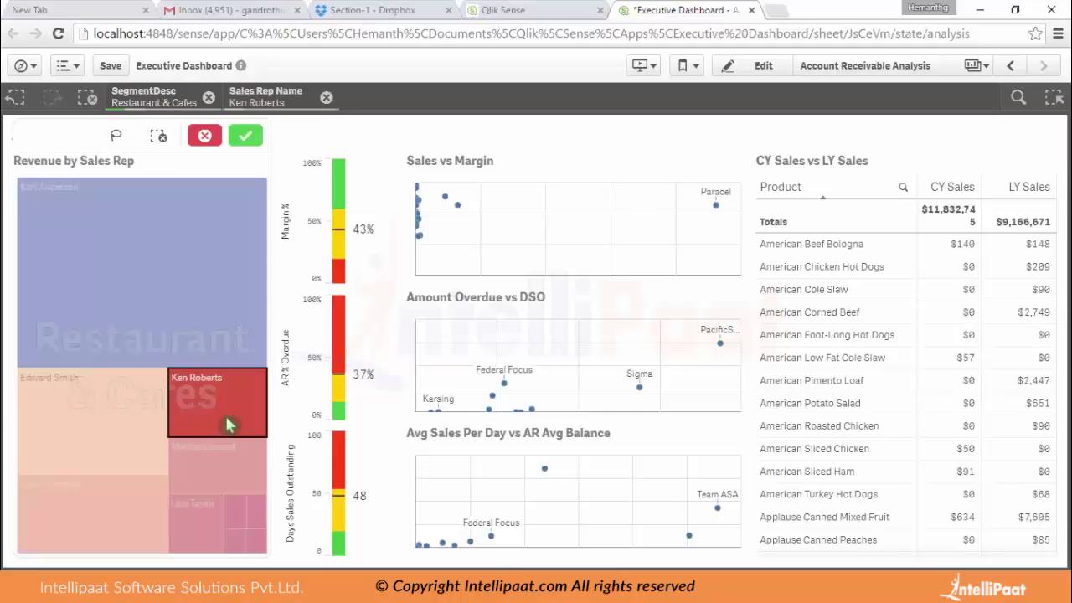
pyautogui.click(246, 138)
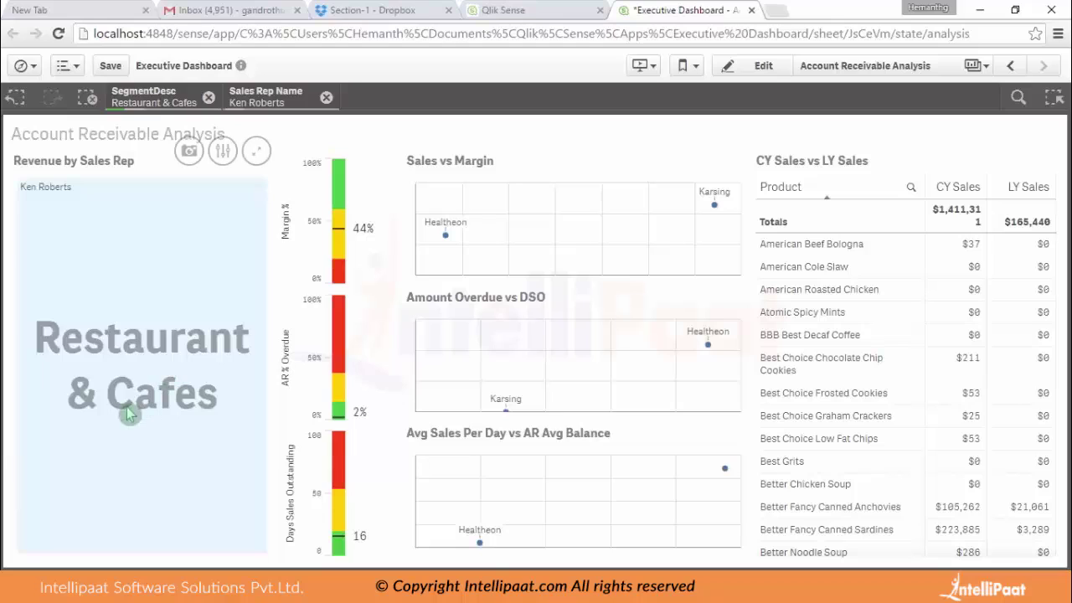
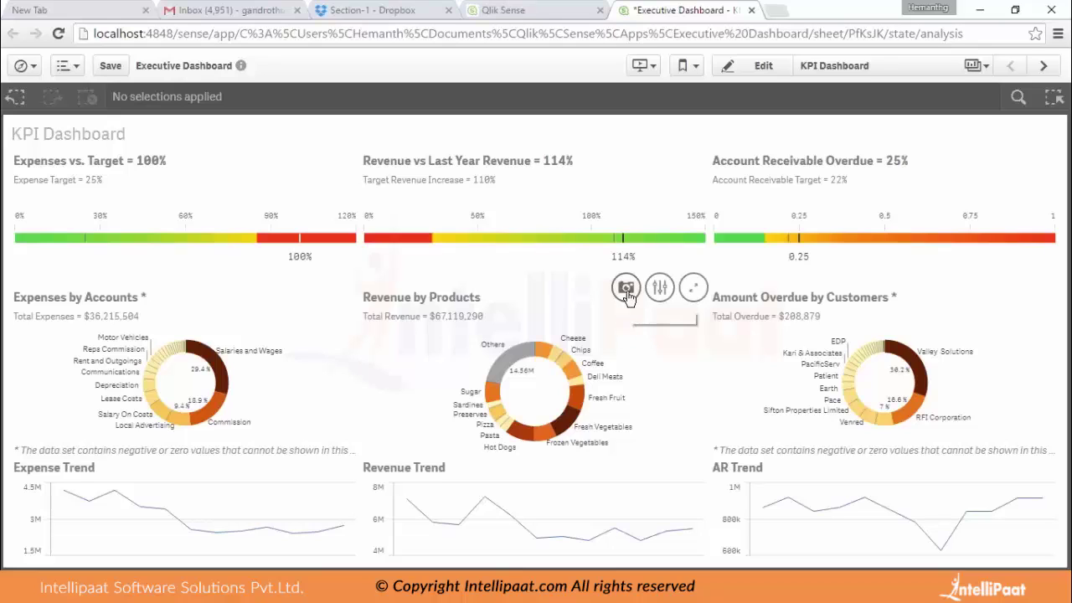
# Take snapshots of the Revenue by Products and Revenue Trend charts on the KPI Dashboard sheet
pyautogui.click(627, 293)
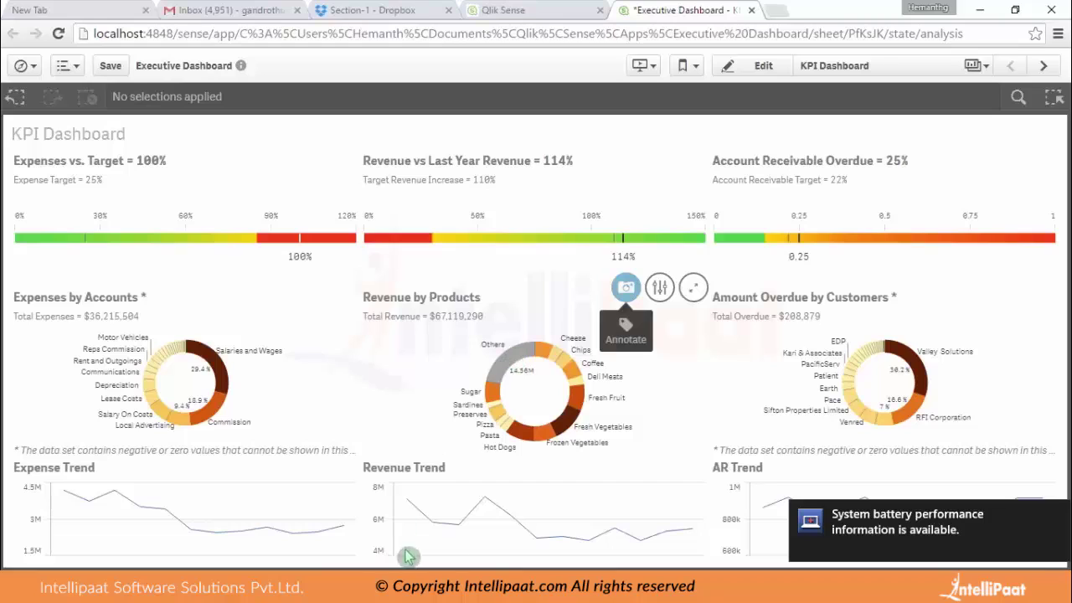
pyautogui.moveTo(643, 500)
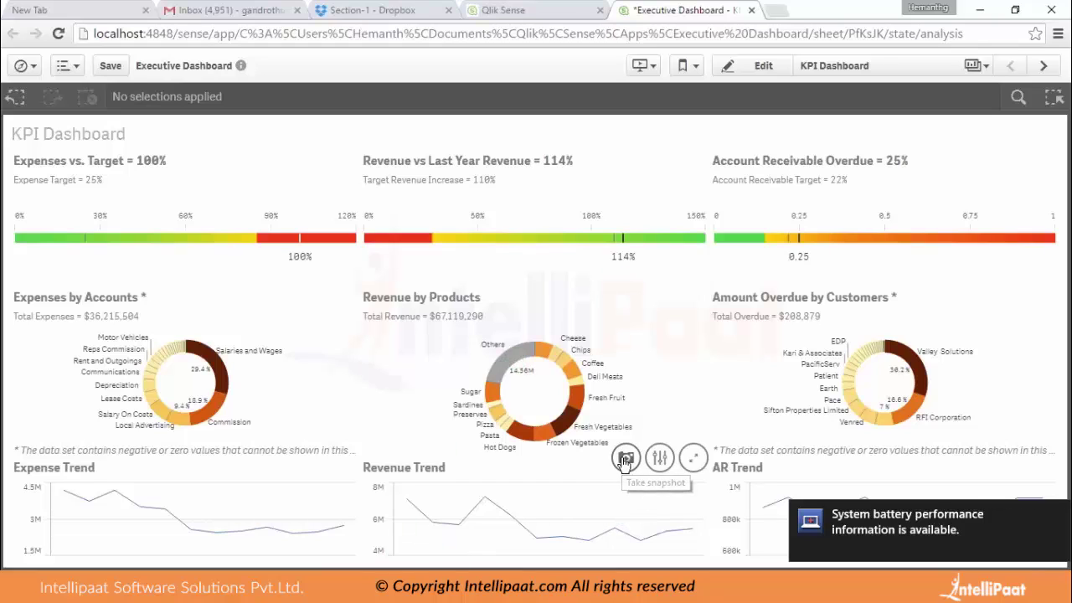
pyautogui.click(625, 459)
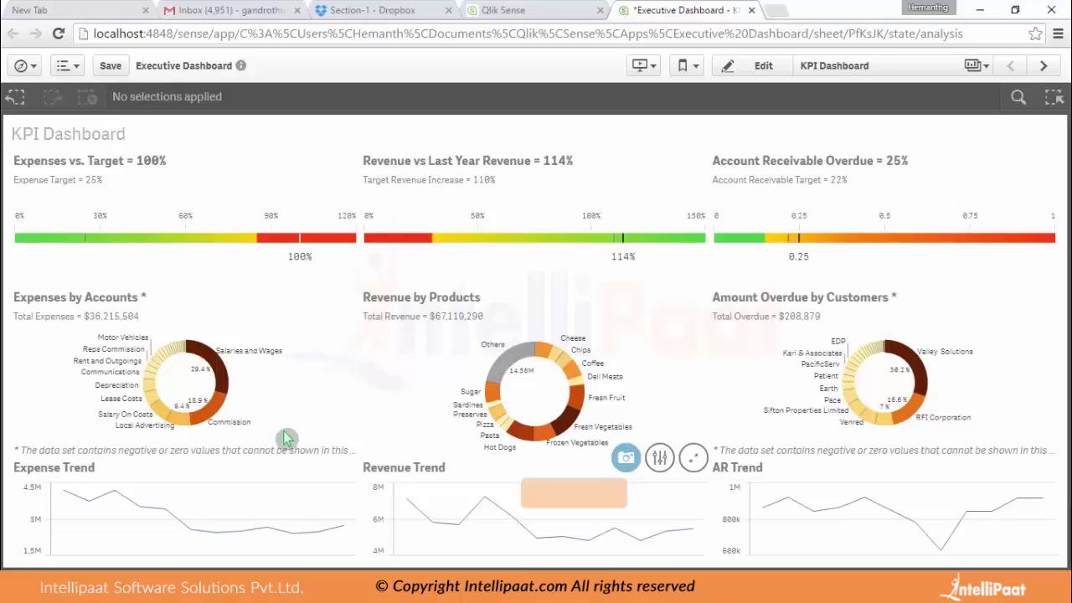
# Create a new story titled Test and open it for editing
pyautogui.click(643, 67)
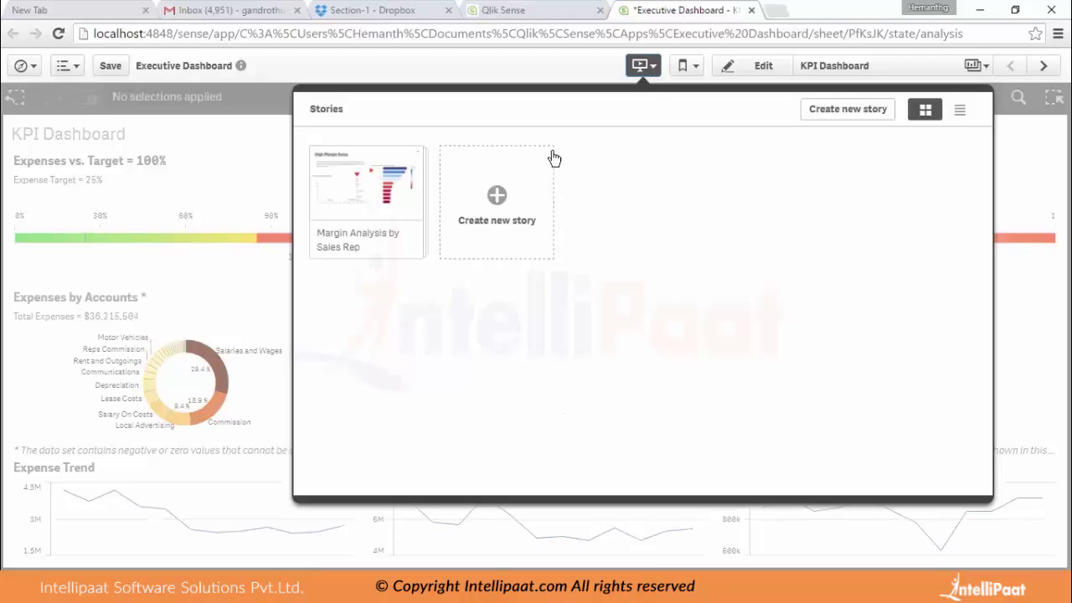
pyautogui.click(490, 209)
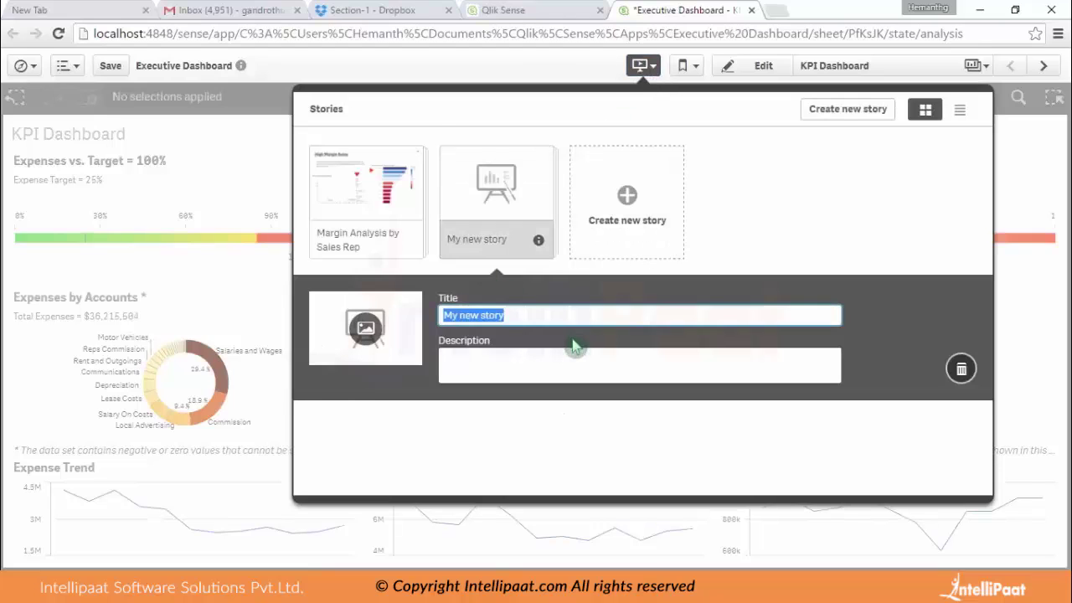
pyautogui.write('Test')
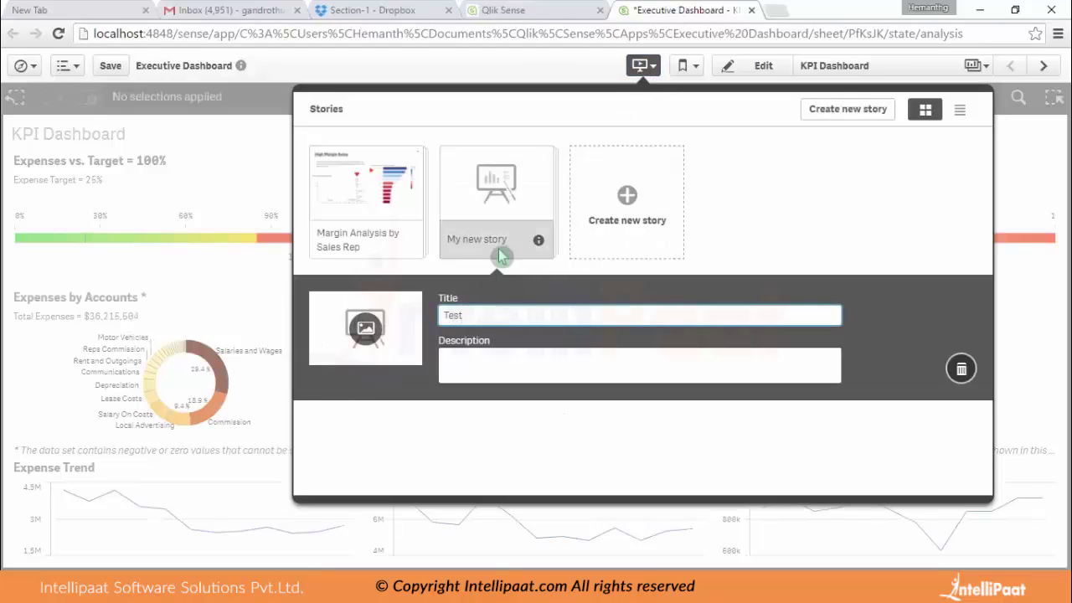
pyautogui.click(508, 207)
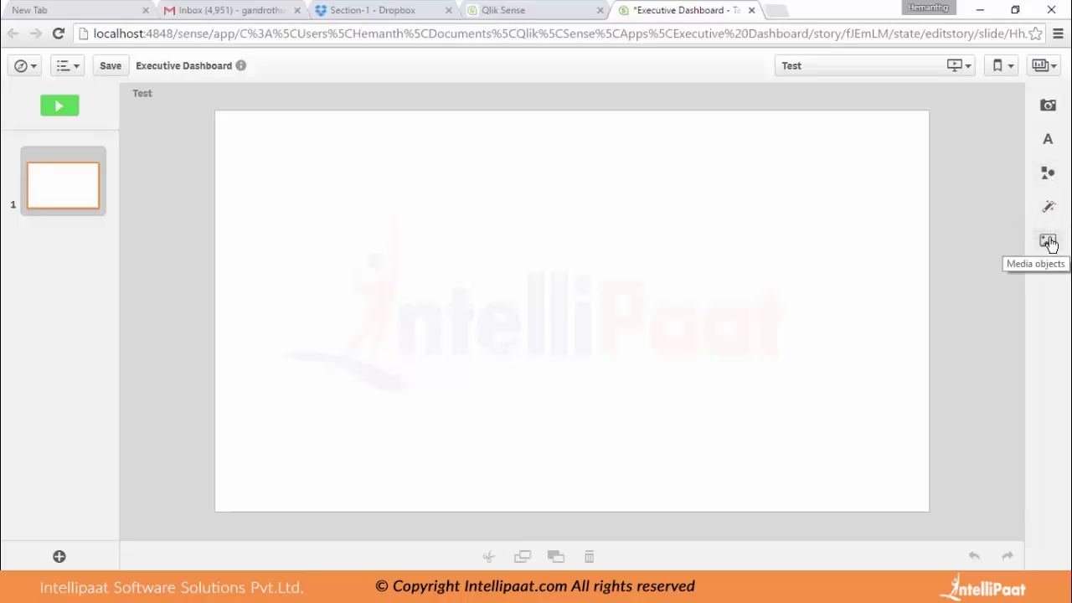
# Place the Revenue by Products snapshot on the story's slide and enlarge it
pyautogui.click(1048, 107)
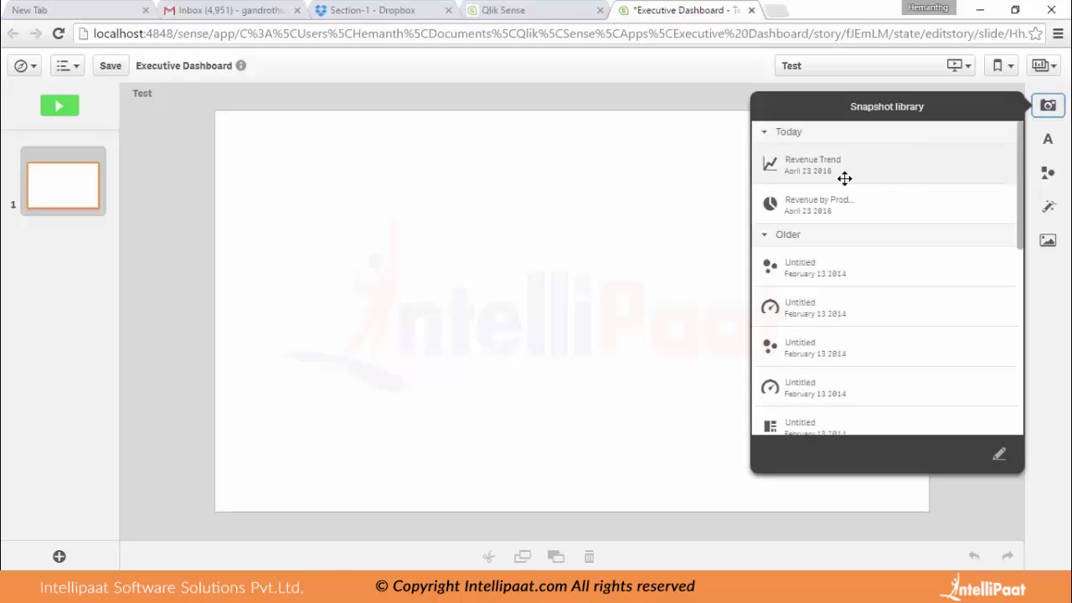
pyautogui.moveTo(813, 206); pyautogui.dragTo(500, 282)
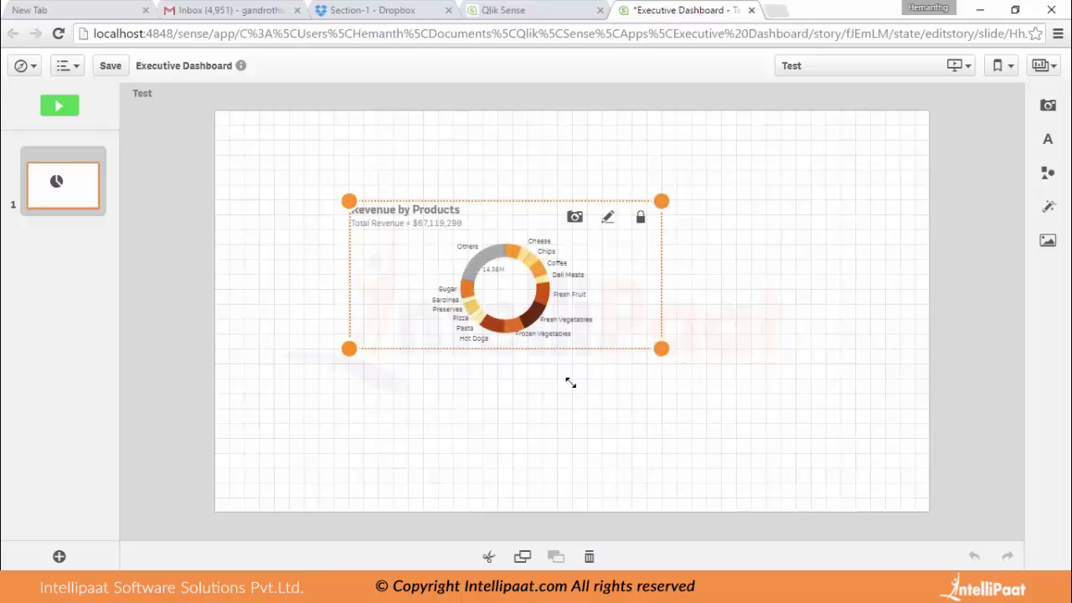
pyautogui.moveTo(700, 290); pyautogui.dragTo(594, 242)
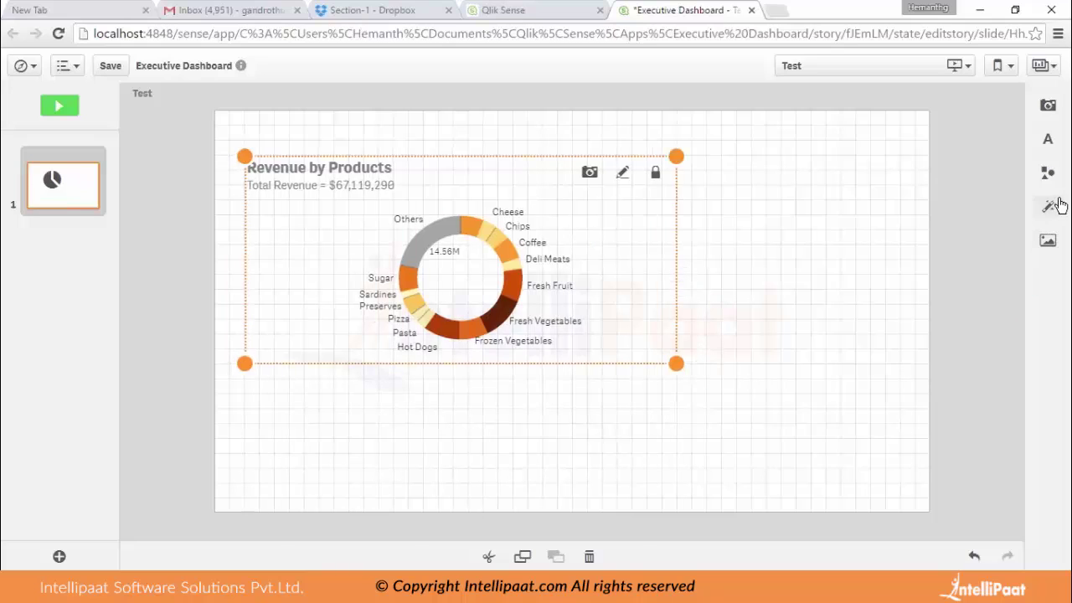
# Add the Revenue Trend snapshot below the Revenue by Products chart and widen it to match
pyautogui.click(1048, 106)
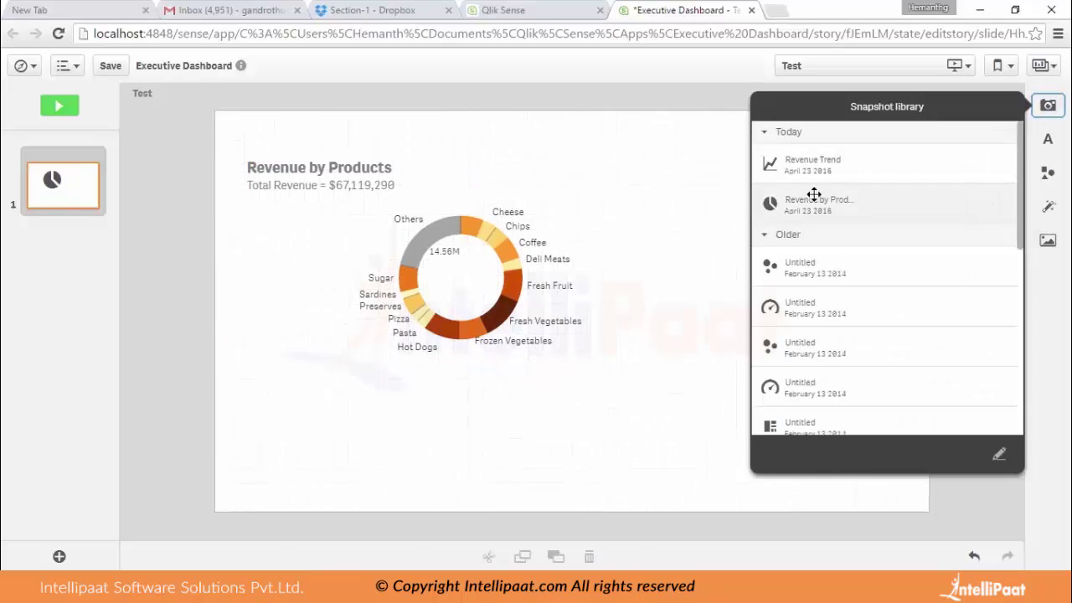
pyautogui.moveTo(811, 172); pyautogui.dragTo(457, 440)
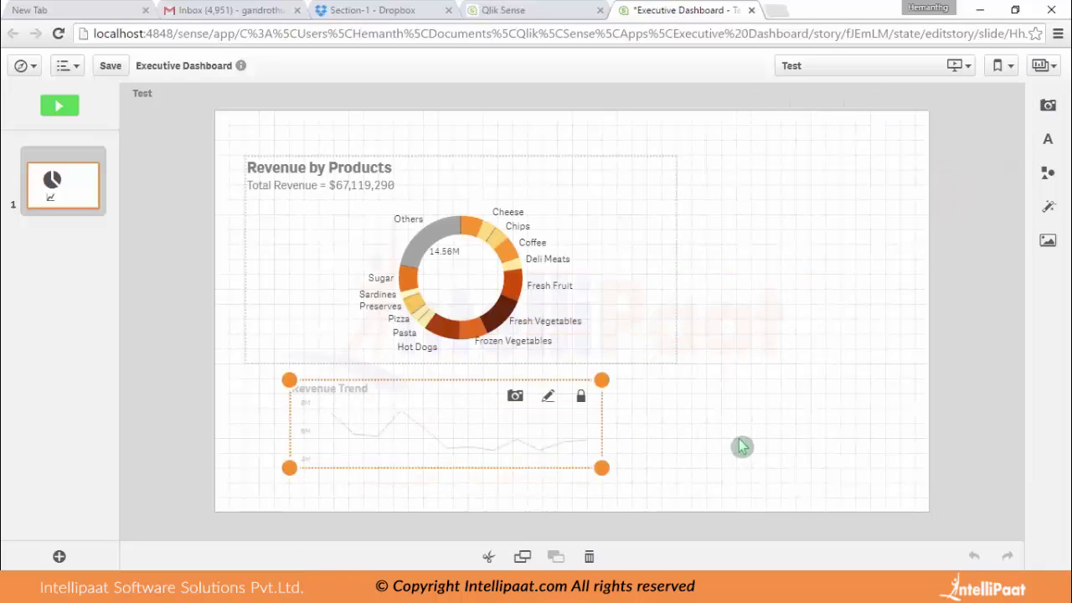
pyautogui.moveTo(603, 466); pyautogui.dragTo(787, 469)
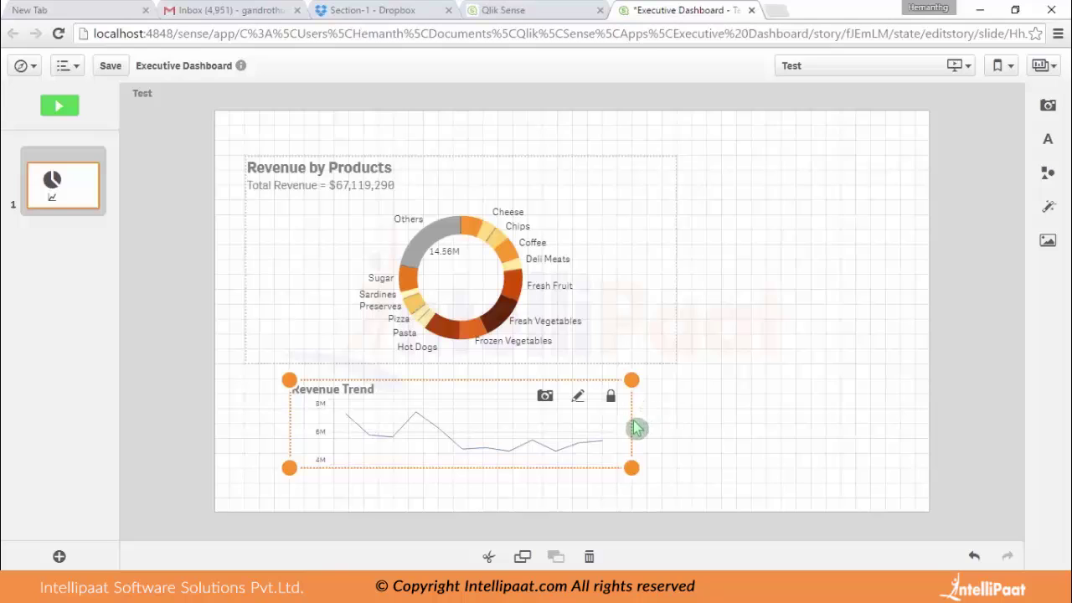
pyautogui.moveTo(635, 469); pyautogui.dragTo(813, 500)
# Move both snapshots up and toward the slide's centre, aligning Revenue Trend beneath Revenue by Products
pyautogui.moveTo(584, 216); pyautogui.dragTo(672, 185)
pyautogui.moveTo(626, 423); pyautogui.dragTo(673, 391)
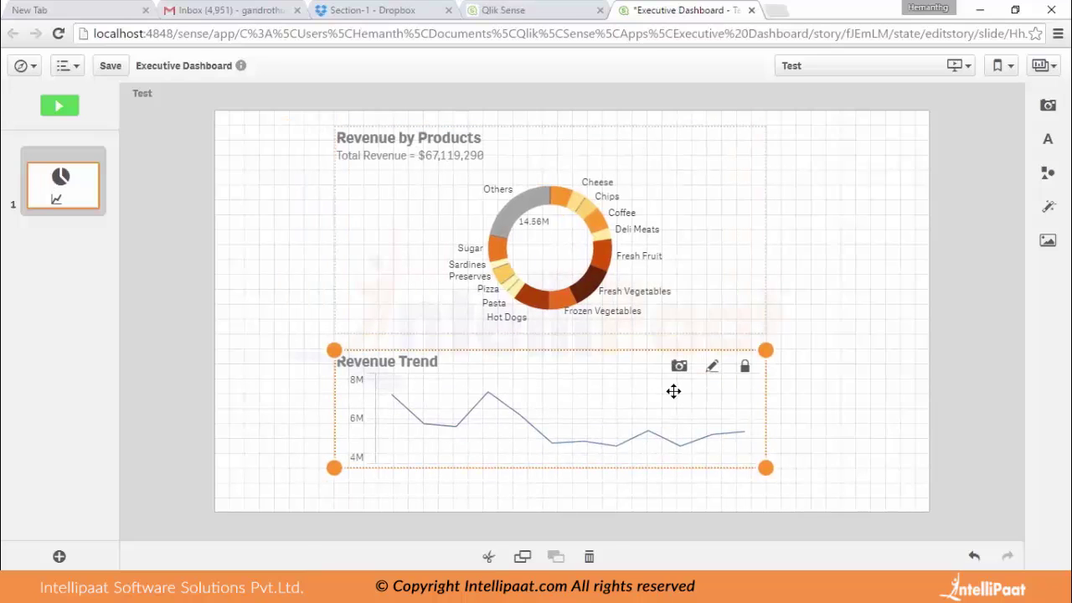
pyautogui.click(873, 248)
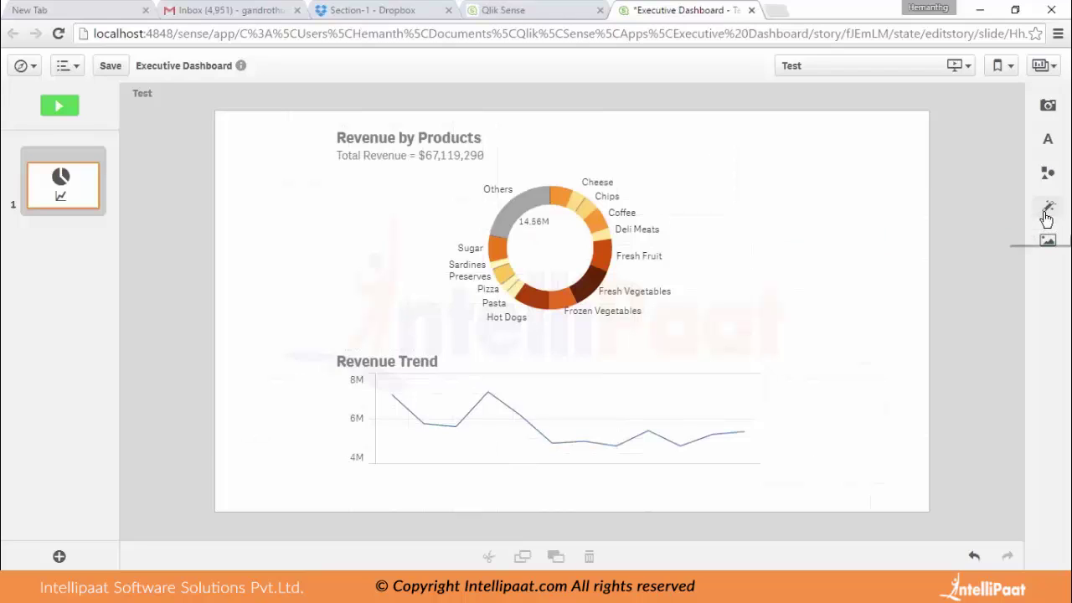
# Apply the Highest value effect to the Revenue by Products snapshot
pyautogui.click(1047, 209)
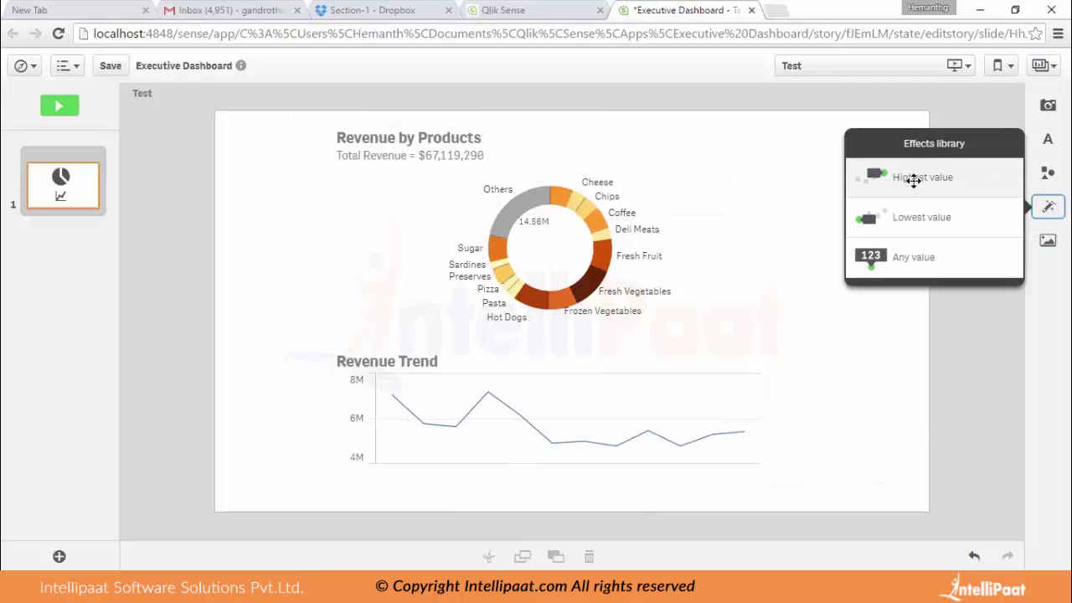
pyautogui.moveTo(908, 178); pyautogui.dragTo(586, 233)
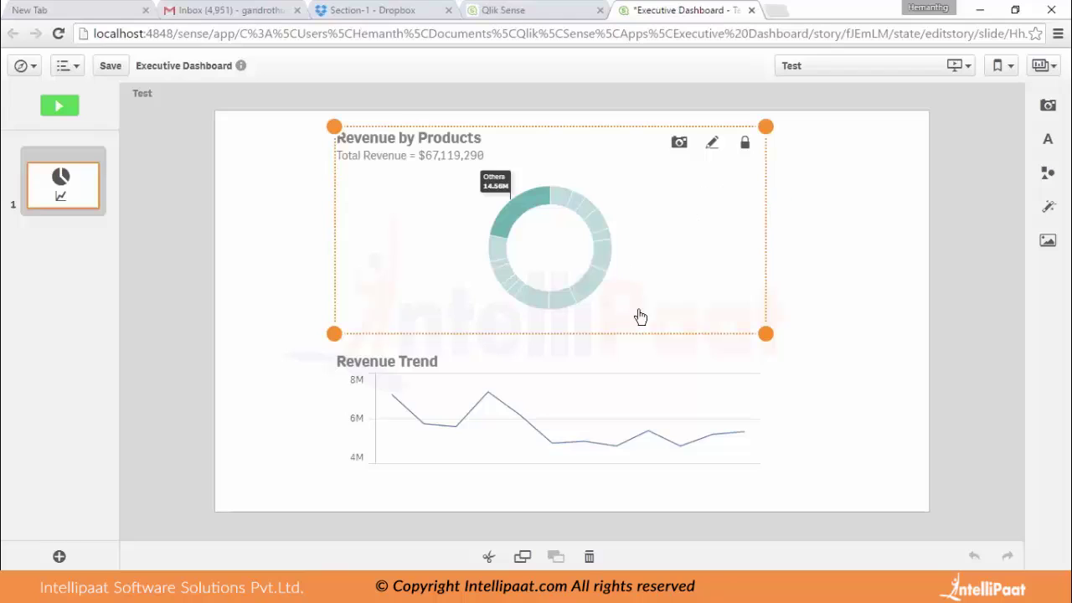
pyautogui.click(812, 214)
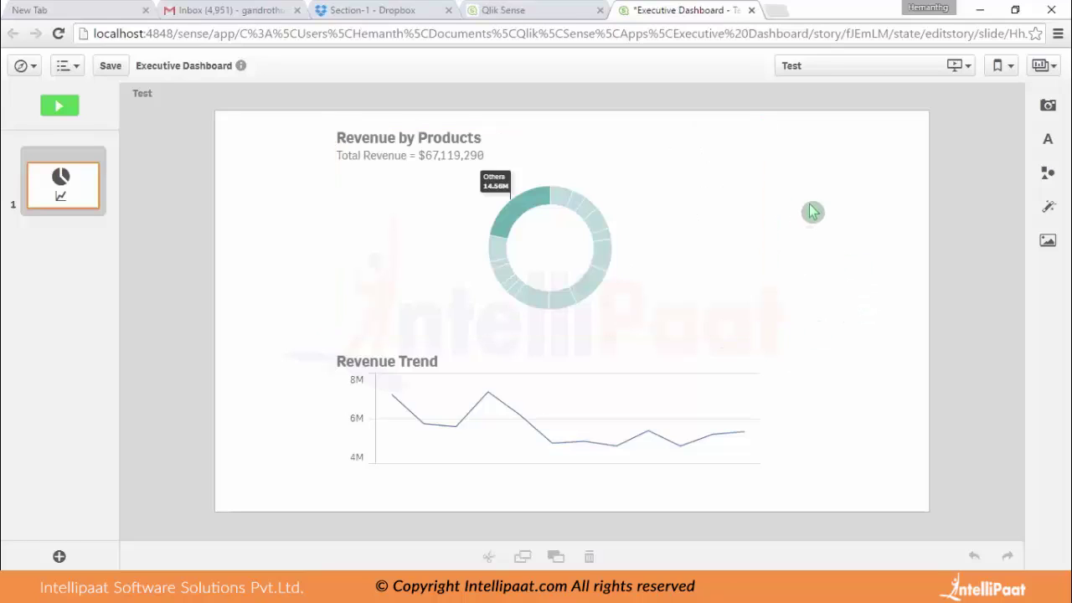
# Export the story to PowerPoint with the Standard 4:3 slide size, download the presentation, and close the export settings
pyautogui.click(25, 66)
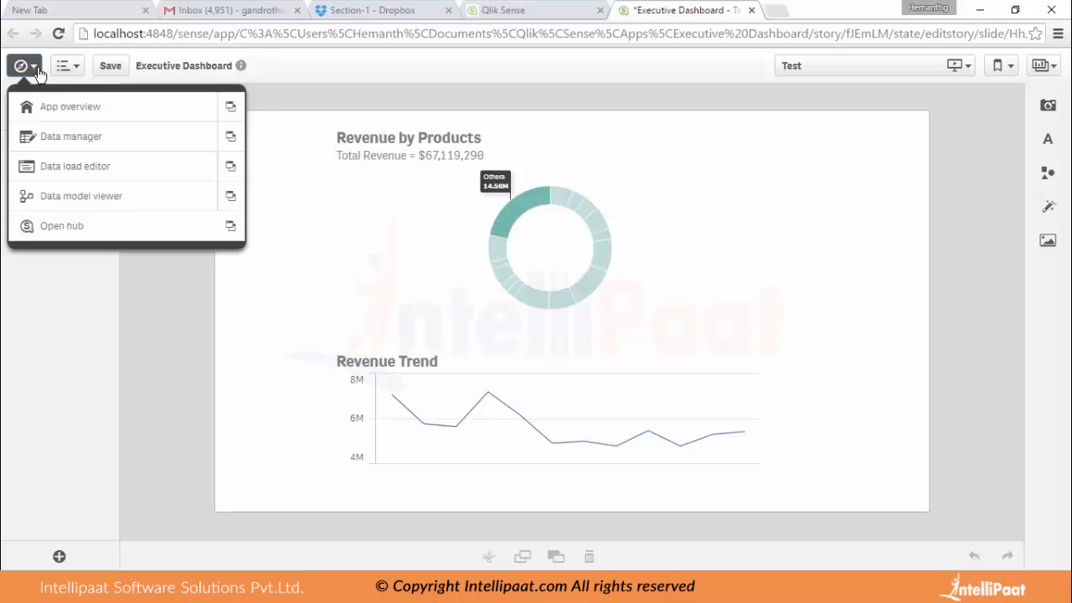
pyautogui.click(74, 73)
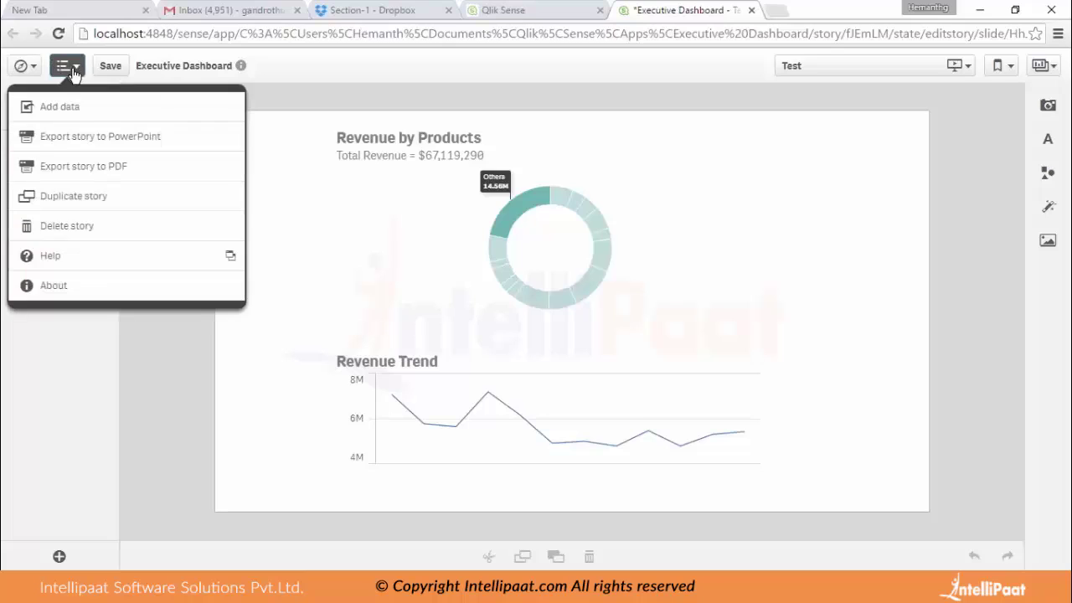
pyautogui.click(115, 141)
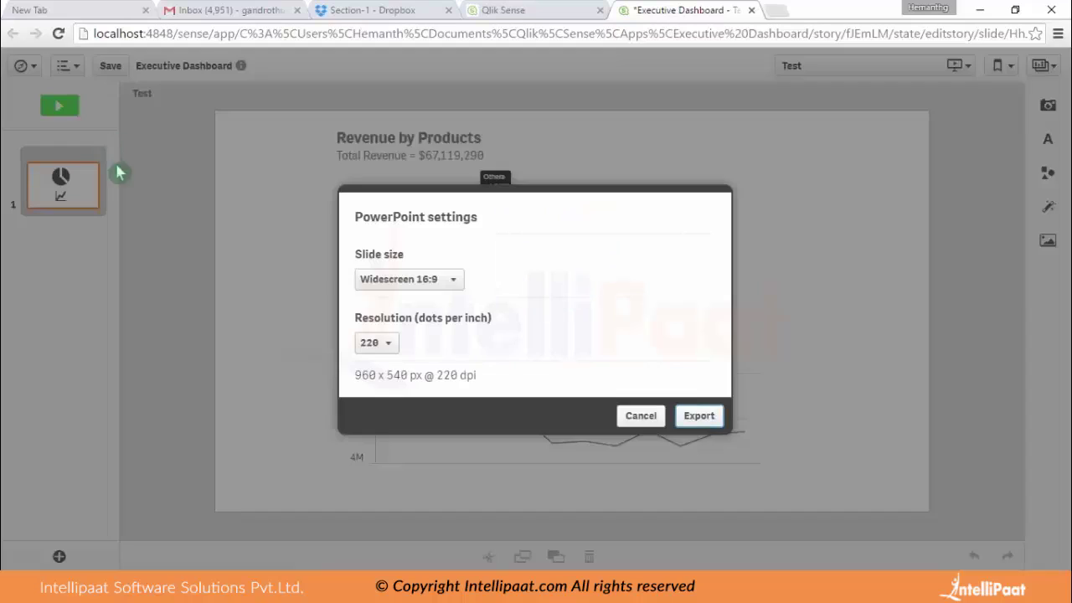
pyautogui.click(456, 280)
pyautogui.click(387, 298)
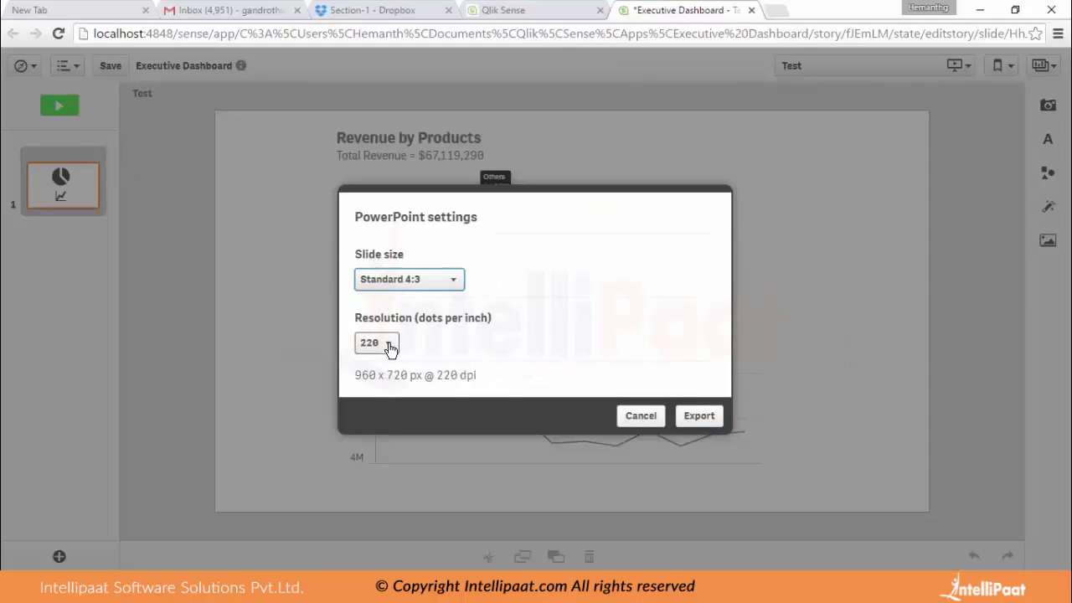
pyautogui.click(714, 415)
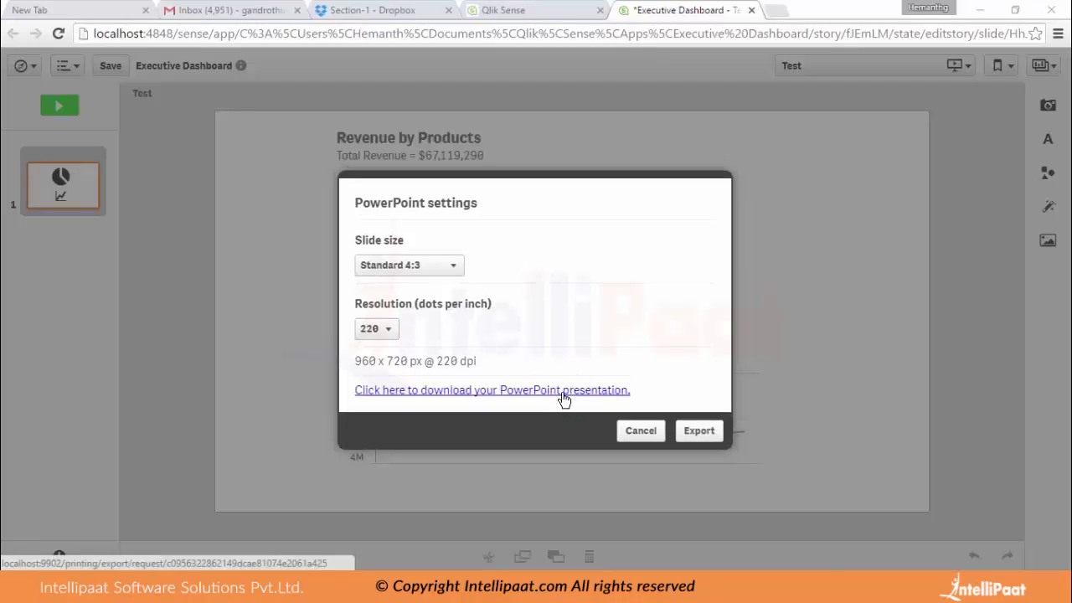
pyautogui.click(562, 392)
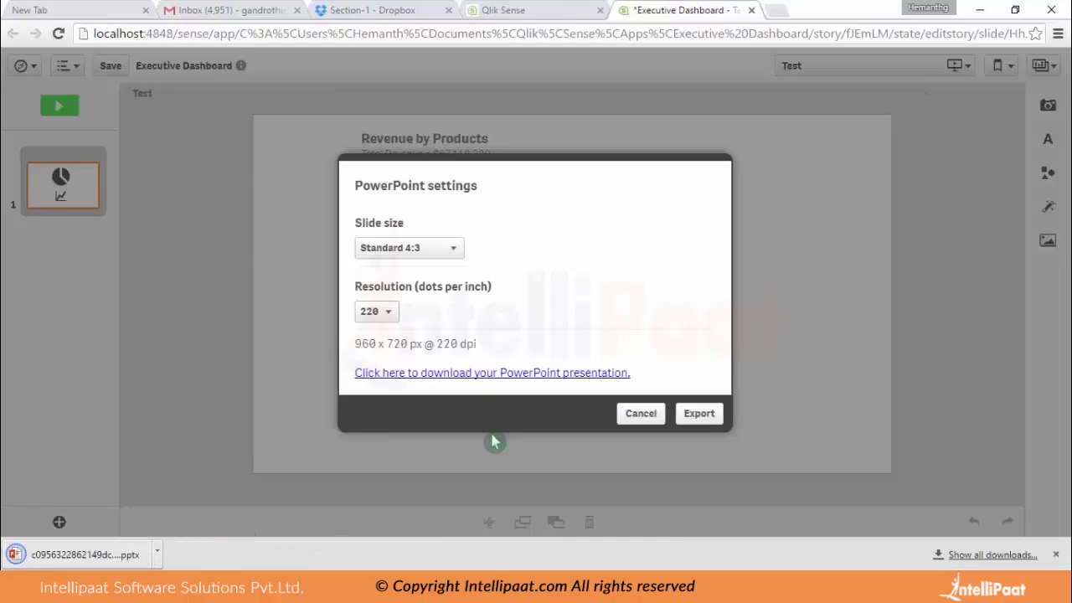
pyautogui.click(643, 414)
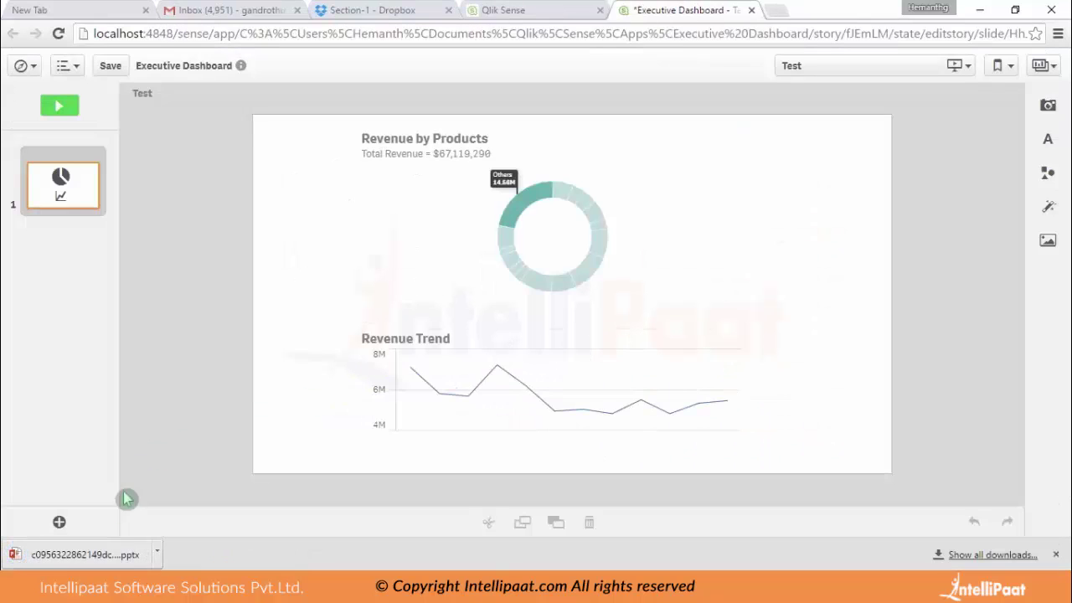
# Open the downloaded presentation in PowerPoint to check the exported slide, and return to Qlik Sense
pyautogui.click(130, 555)
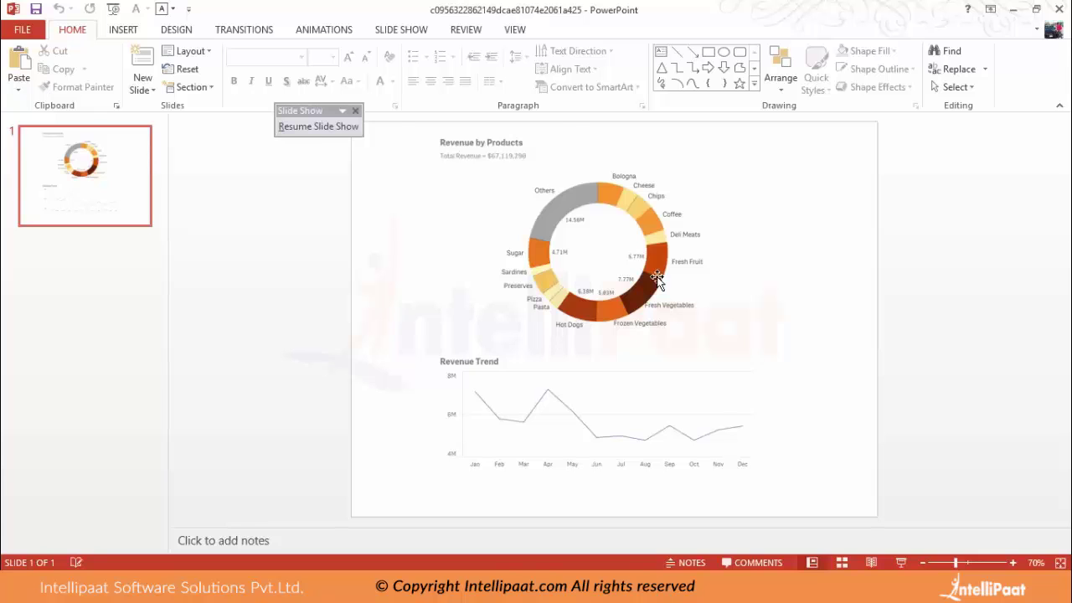
pyautogui.hotkey('alt', 'Tab')
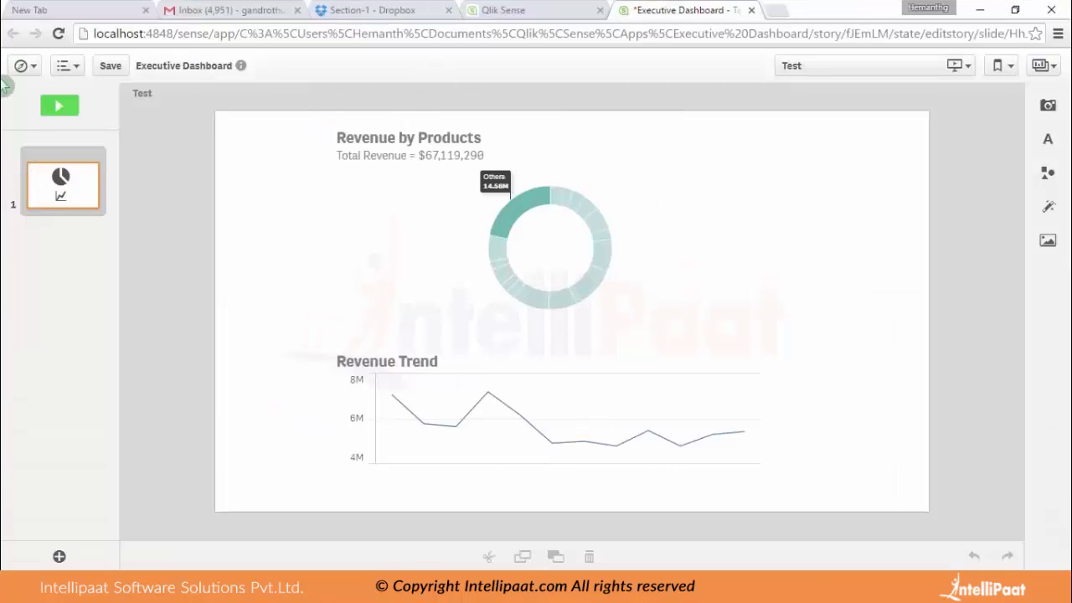
# Save the app and open the Test story's title and description for editing in the app overview
pyautogui.click(111, 66)
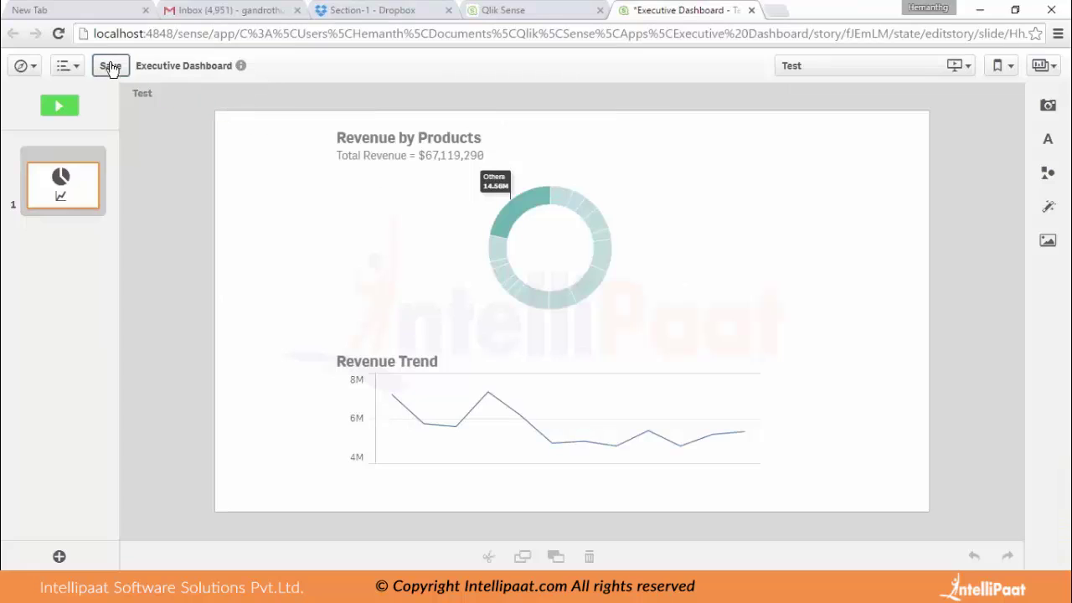
pyautogui.click(26, 70)
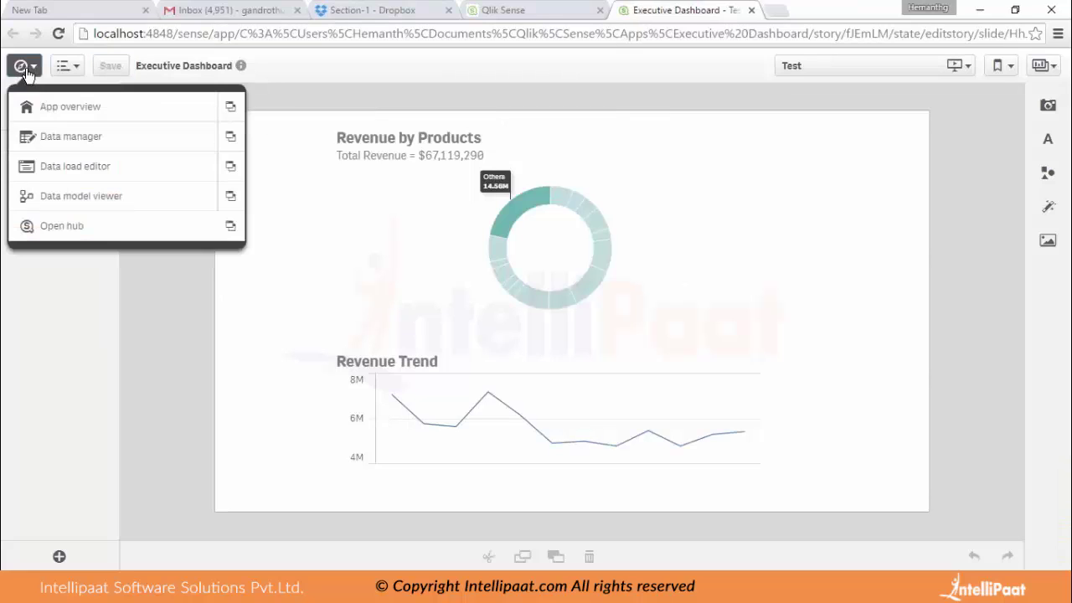
pyautogui.click(65, 115)
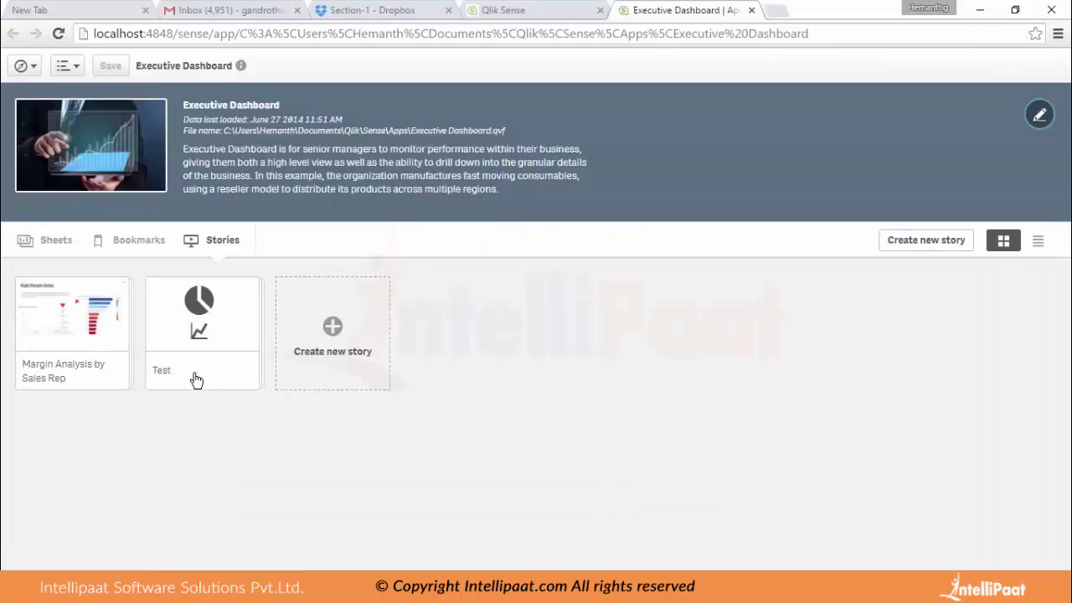
pyautogui.click(243, 372)
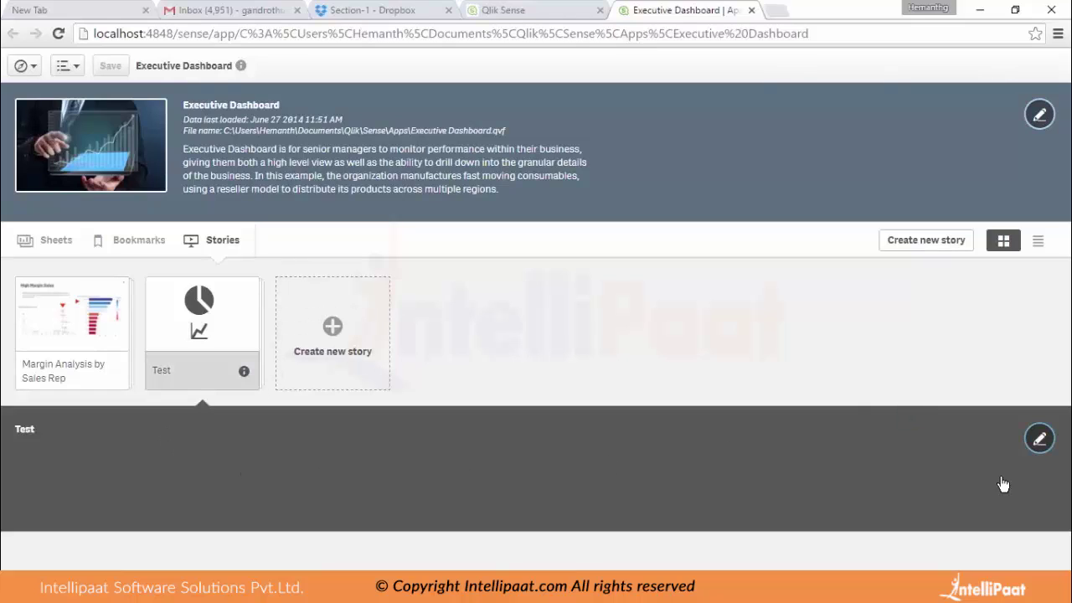
pyautogui.click(1040, 438)
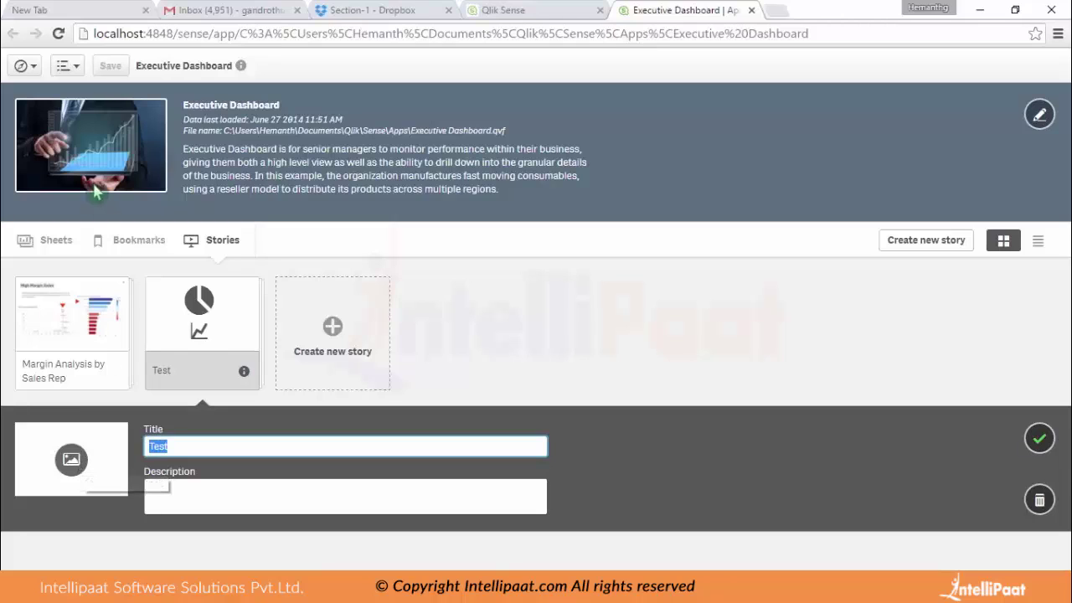
# Open the Sales Analysis sheet and create a bookmark without selections, keeping the suggested title "Sales Analysis - no selections"
pyautogui.click(74, 245)
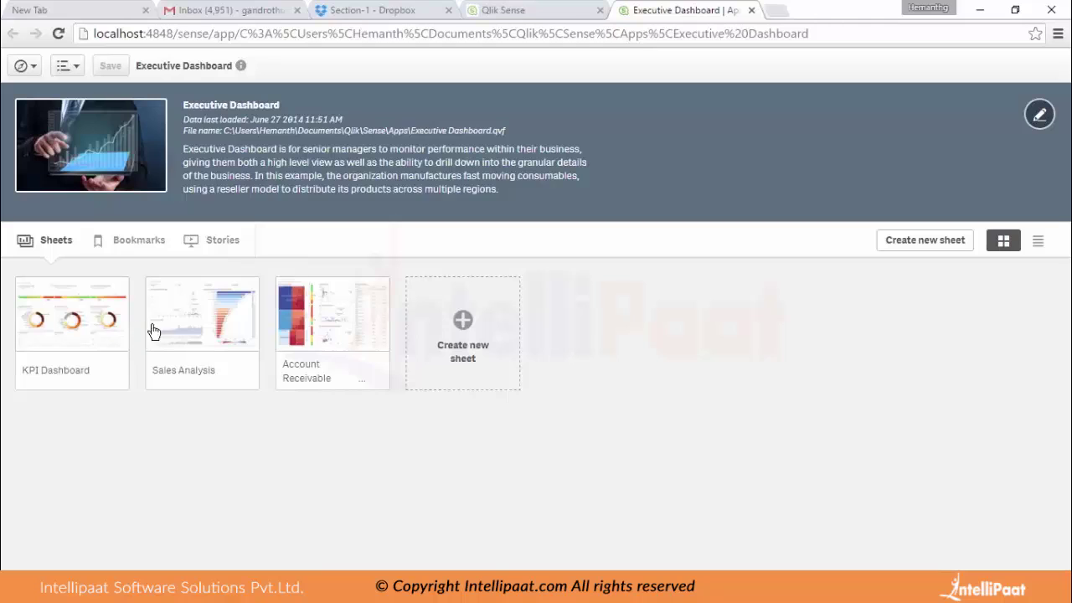
pyautogui.click(199, 330)
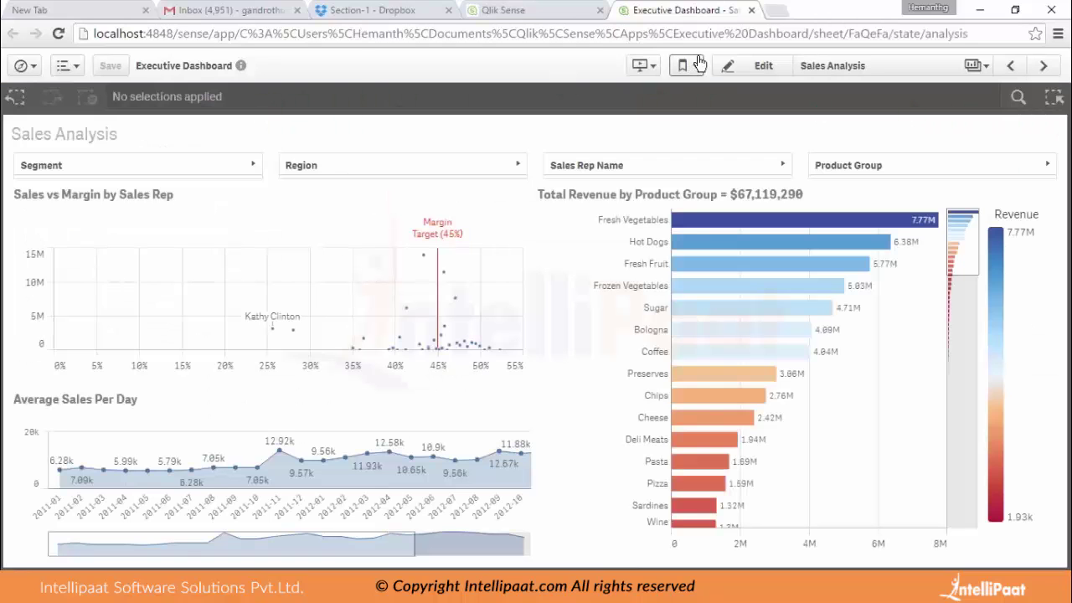
pyautogui.click(686, 65)
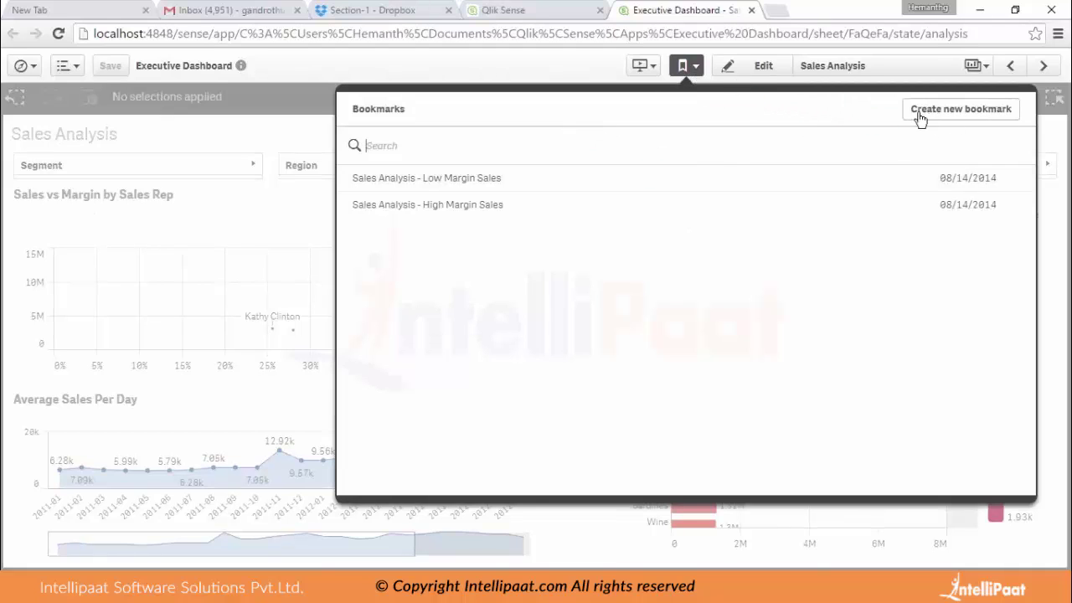
pyautogui.click(976, 120)
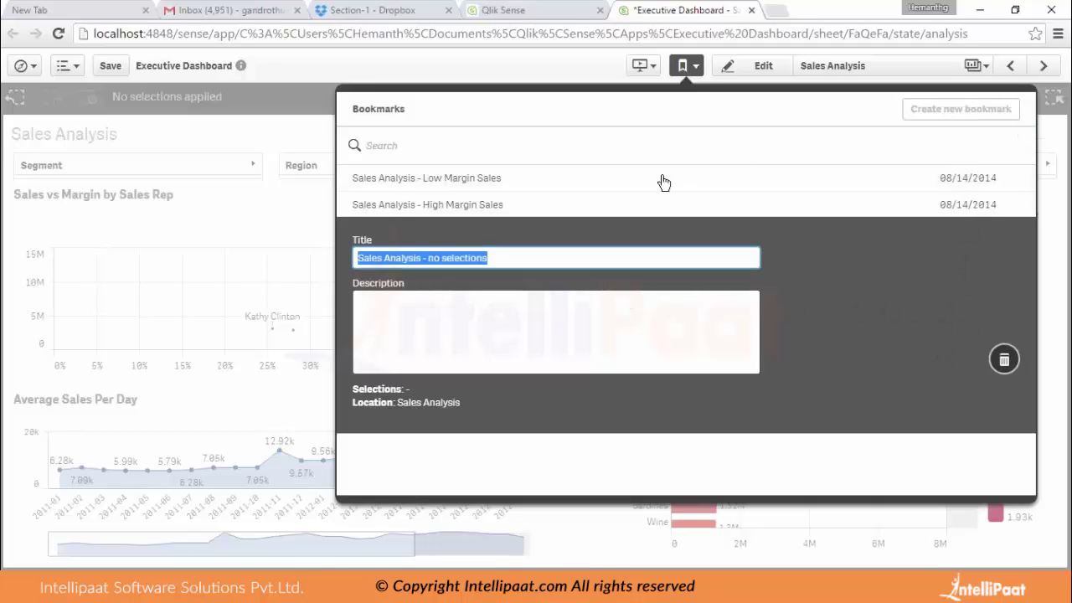
pyautogui.click(1051, 140)
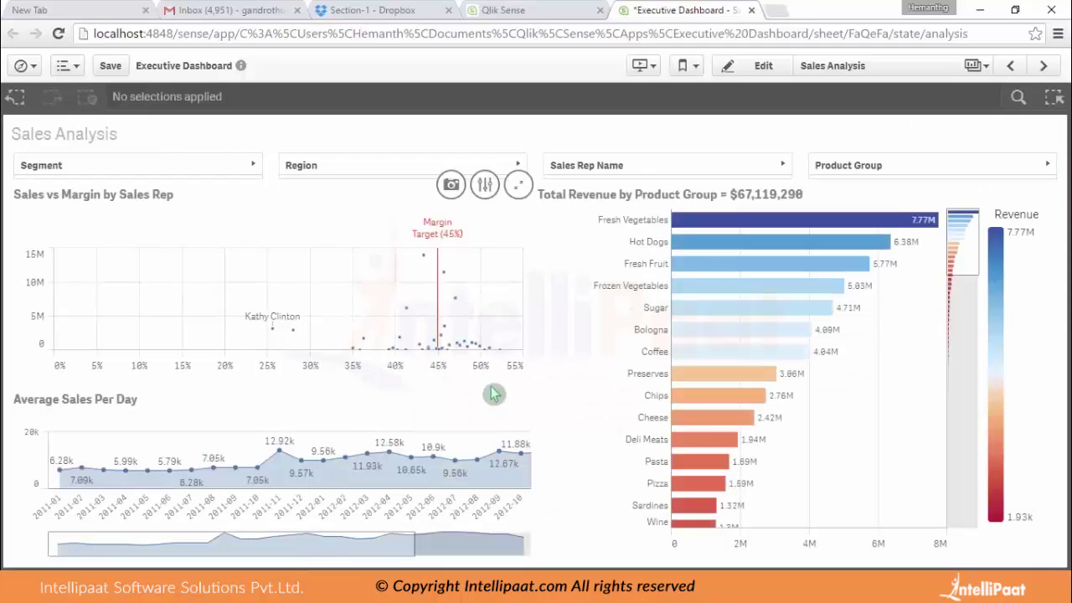
# Select the Hot Dogs through Preserves bars in the revenue chart and the months 2011-08 to 2012-07 in Average Sales Per Day
pyautogui.moveTo(661, 241); pyautogui.dragTo(733, 373)
pyautogui.click(1031, 169)
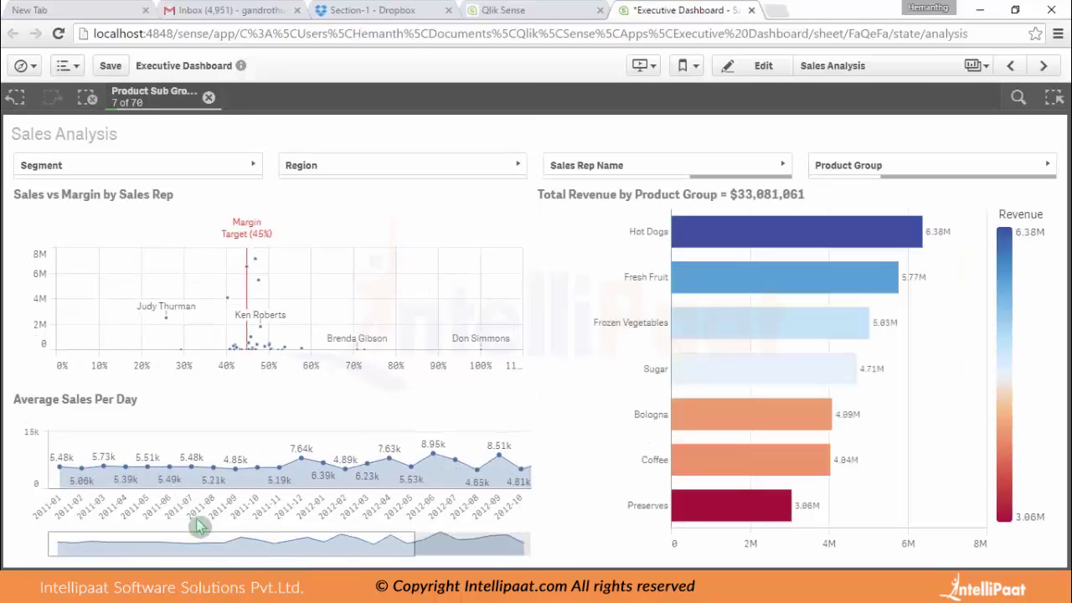
pyautogui.moveTo(233, 518); pyautogui.dragTo(460, 515)
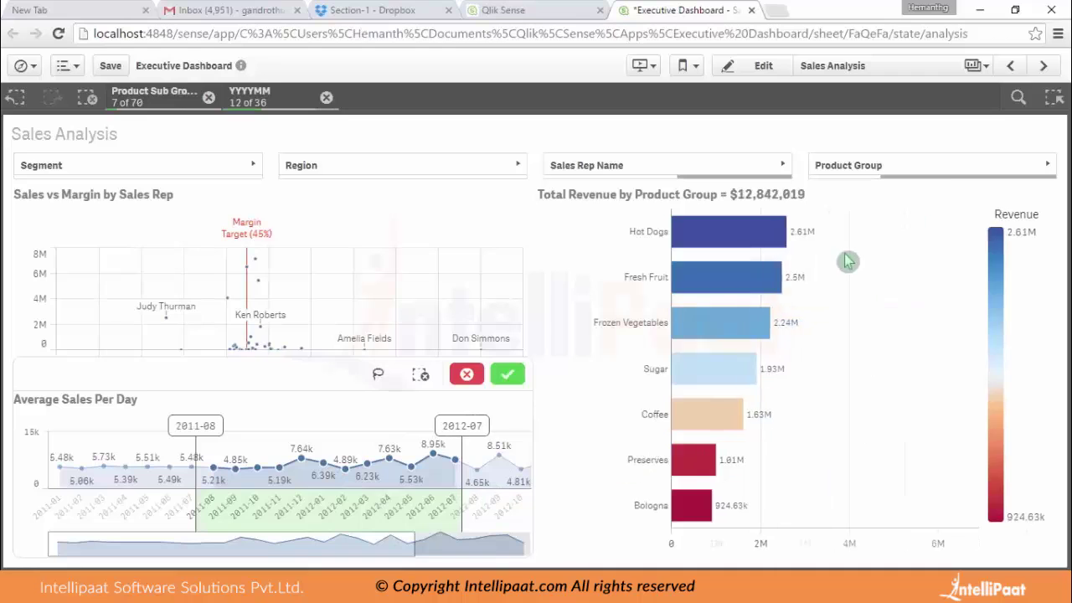
pyautogui.click(507, 374)
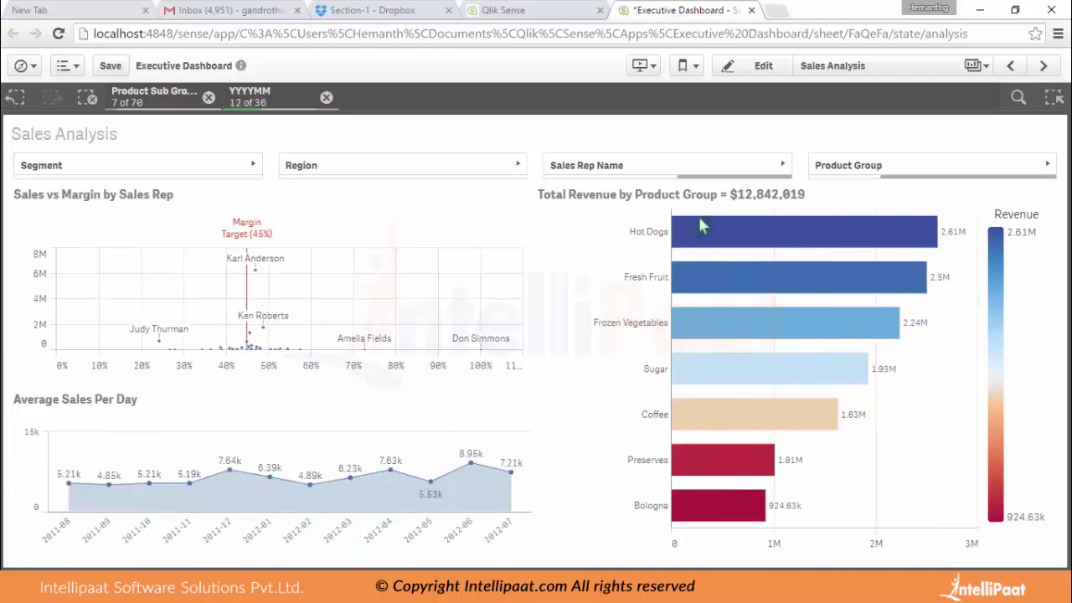
# Create a bookmark titled "Test" for the current product sub group and month selections
pyautogui.click(689, 72)
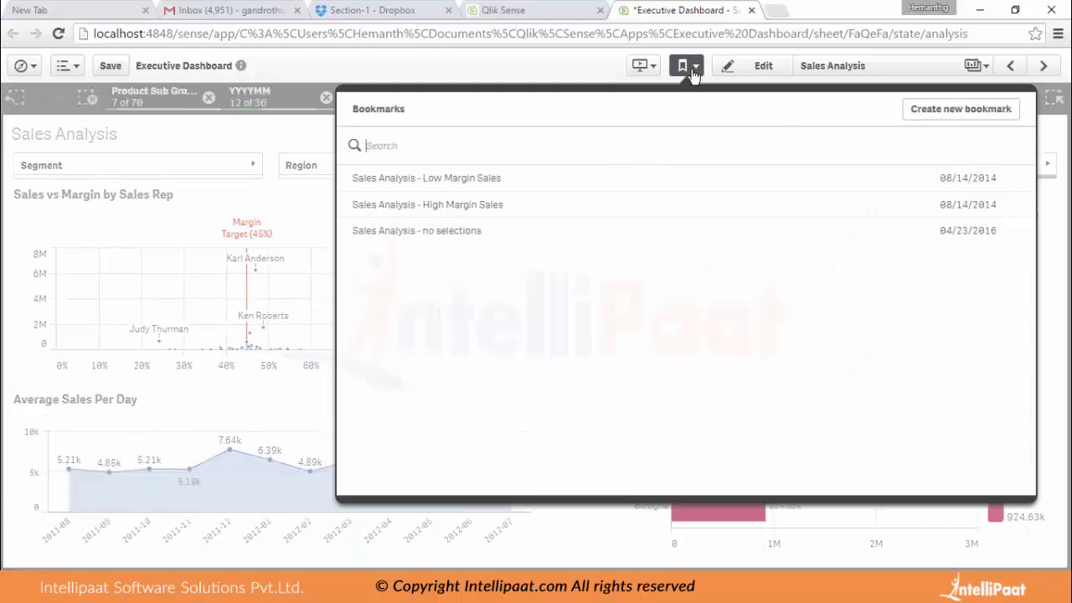
pyautogui.click(919, 111)
pyautogui.write('Tes')
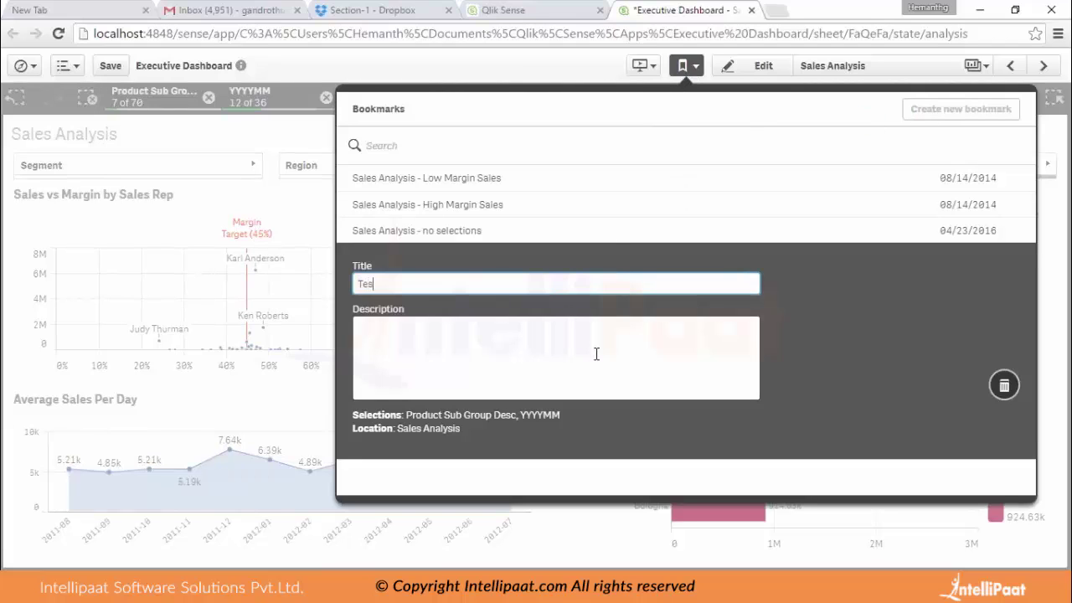
pyautogui.write('t')
pyautogui.click(829, 341)
pyautogui.click(681, 126)
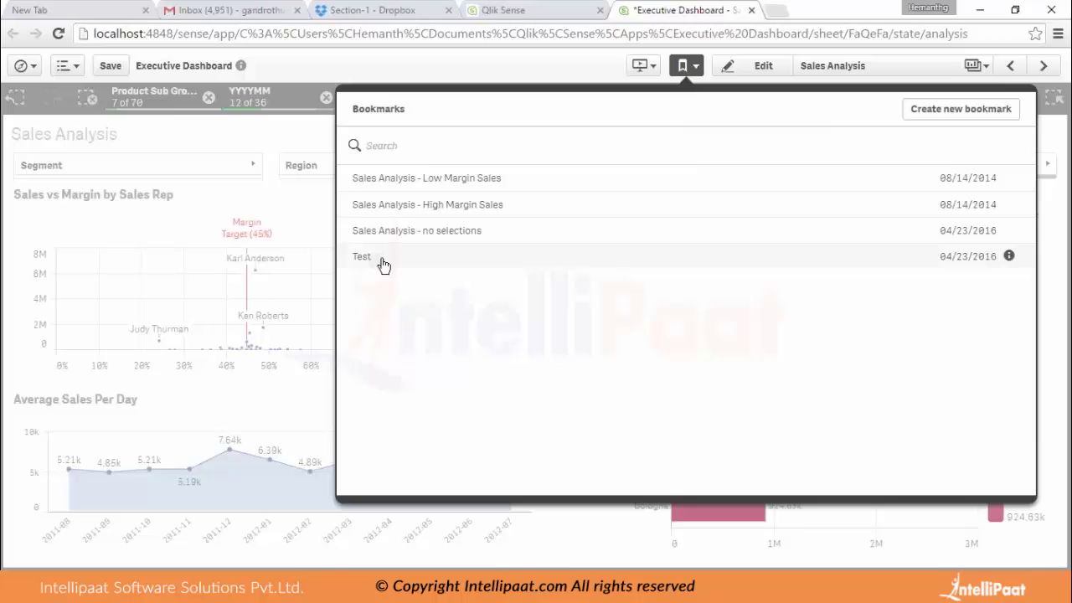
# Apply the Test bookmark and clear all selections, doing this twice to try out the bookmark
pyautogui.click(381, 263)
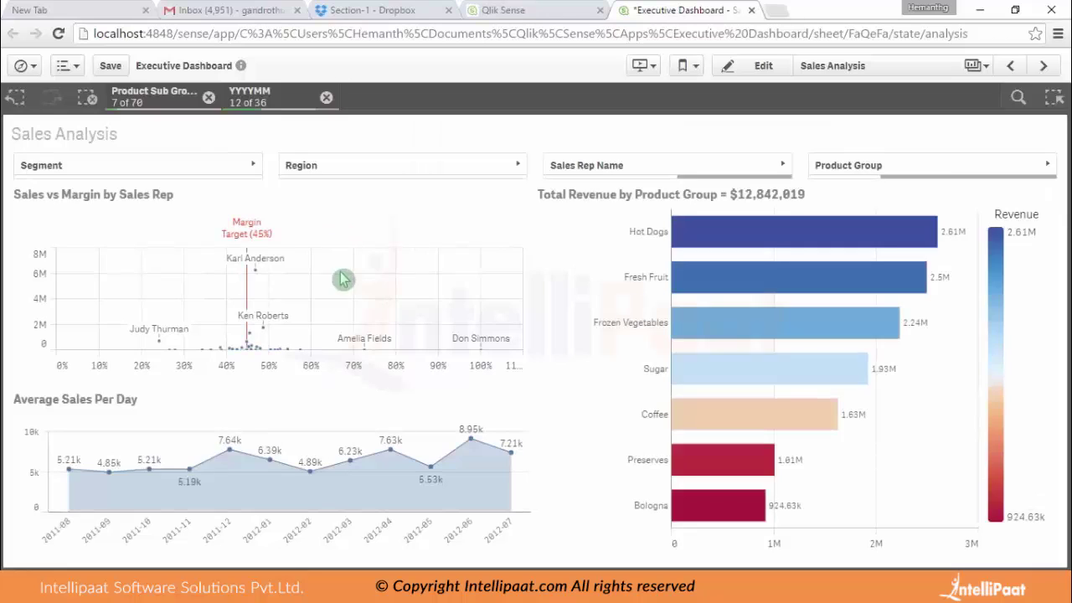
pyautogui.click(87, 99)
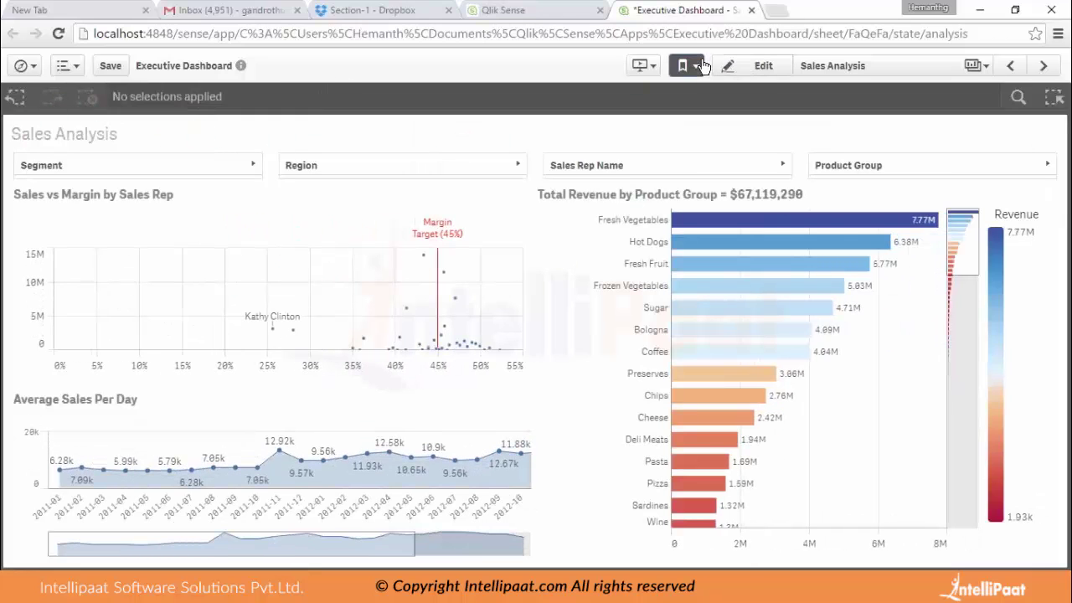
pyautogui.click(701, 67)
pyautogui.click(376, 266)
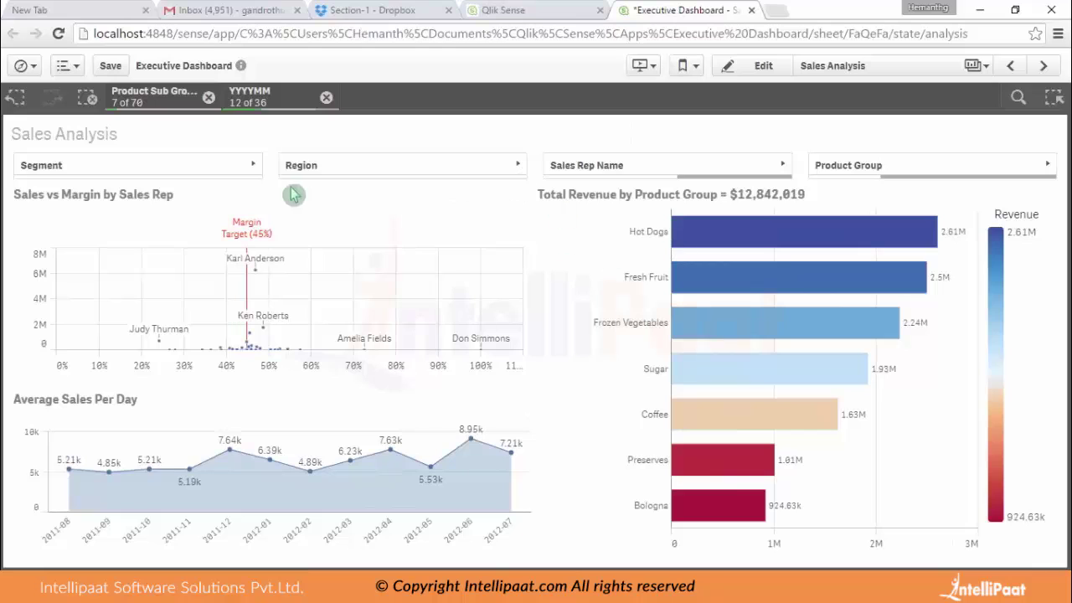
pyautogui.click(87, 97)
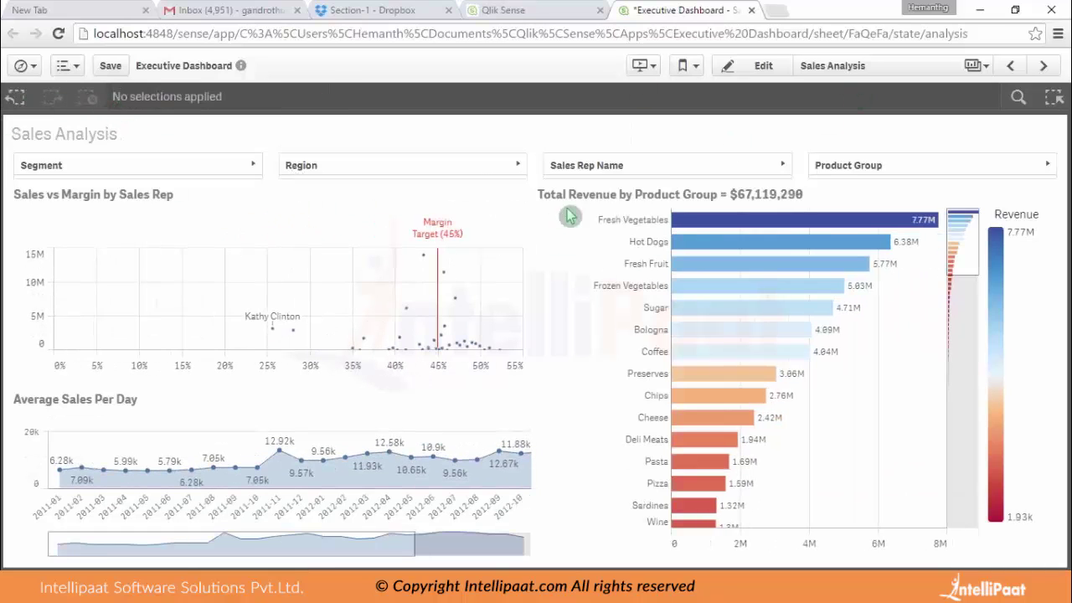